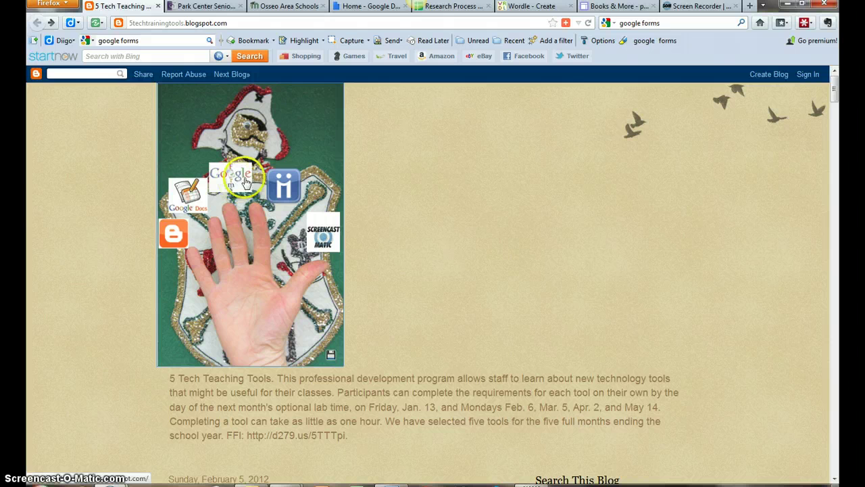
Leave the 5 Tech Teaching Tools blog for the Park Center Senior High homepage tab.
click(202, 54)
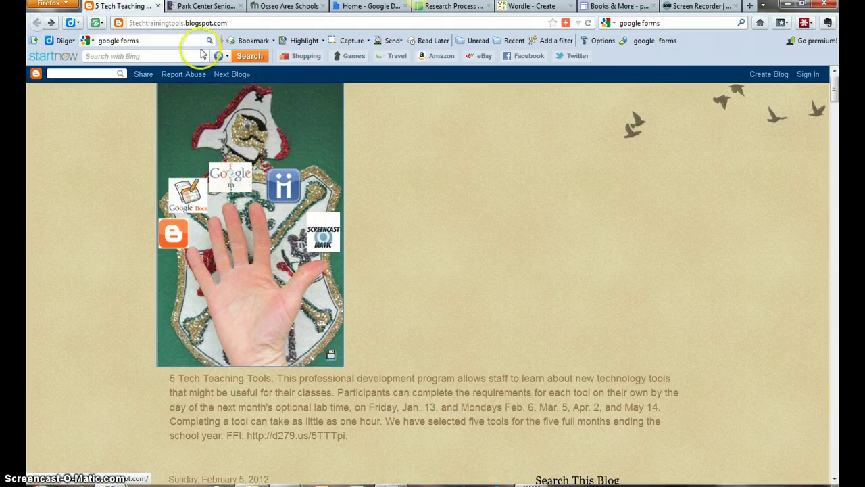
click(212, 7)
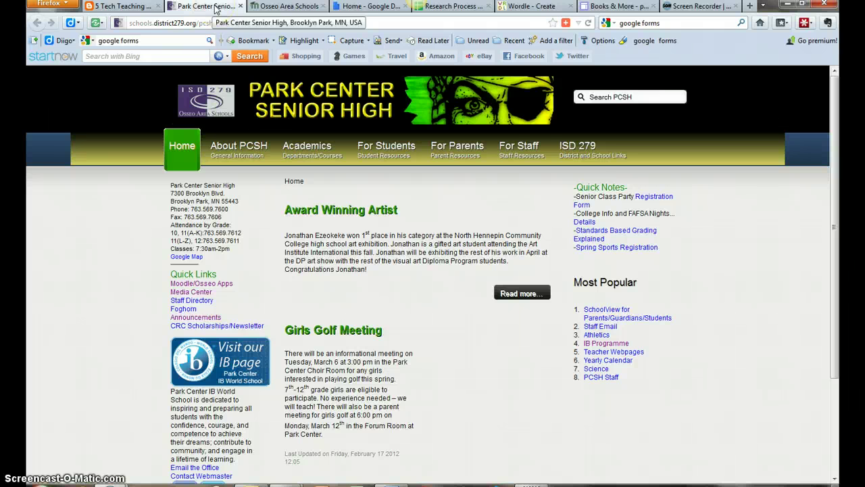
Go from the Osseo Area Schools learning portal tab to the 'Home - Google Docs' file list.
mouse_move(510, 144)
click(511, 171)
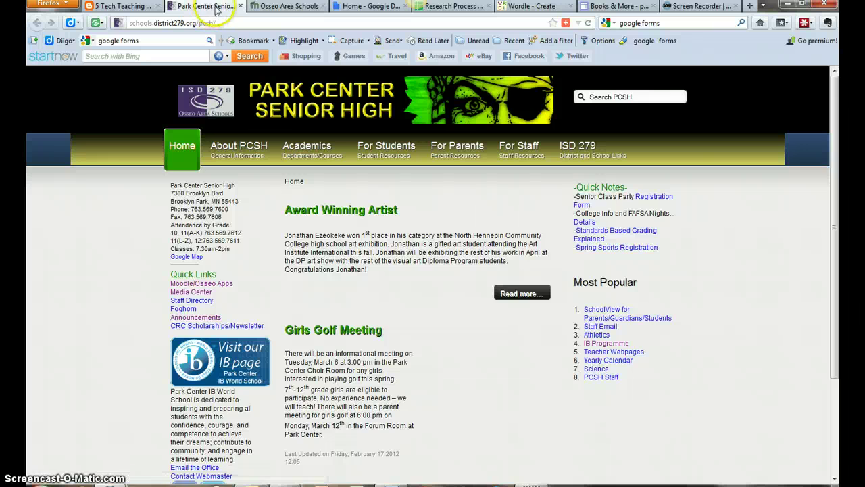
click(290, 6)
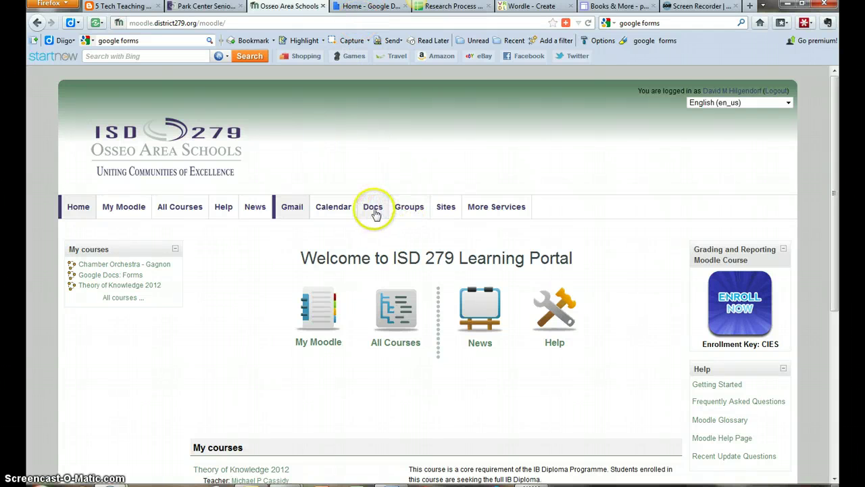
click(371, 7)
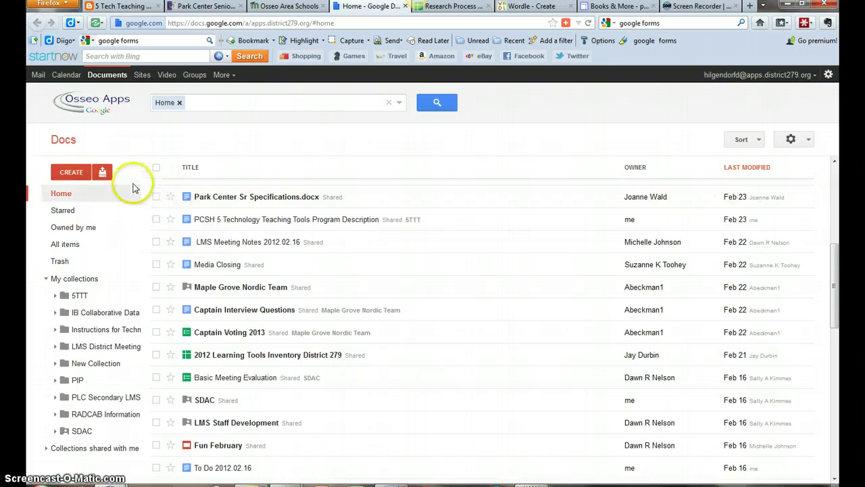
Create a new blank form and title it 'Web 2.0 Tools'.
click(70, 172)
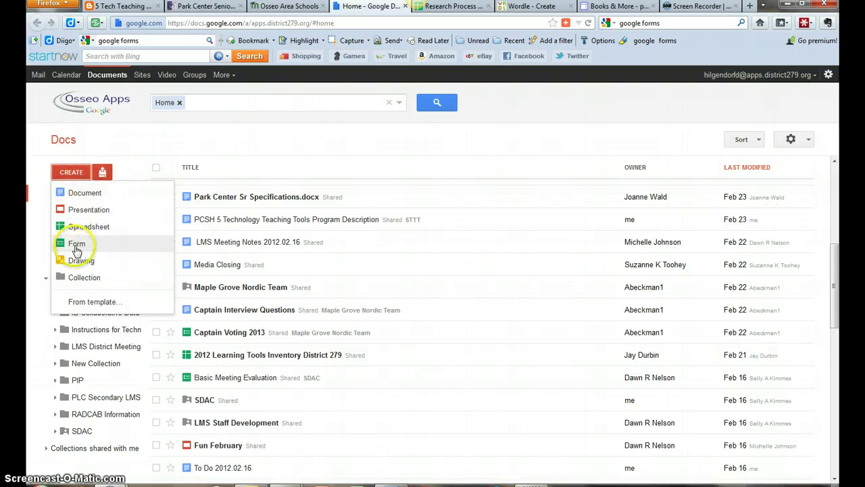
click(76, 245)
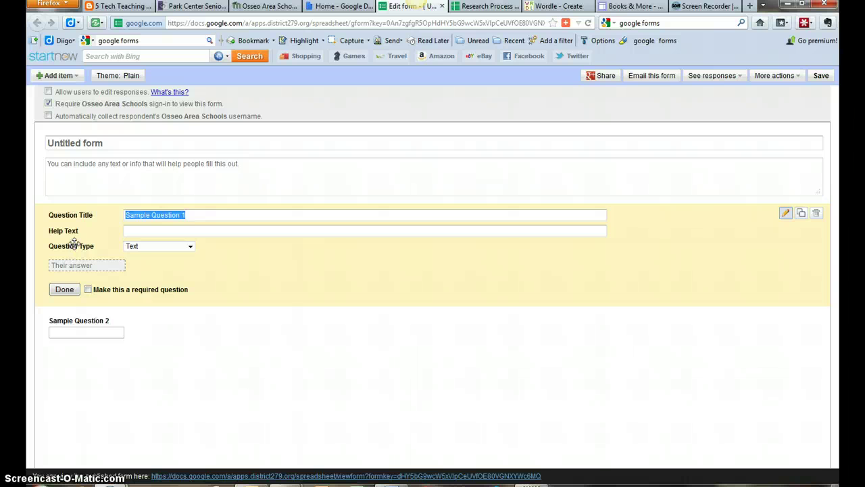
click(112, 143)
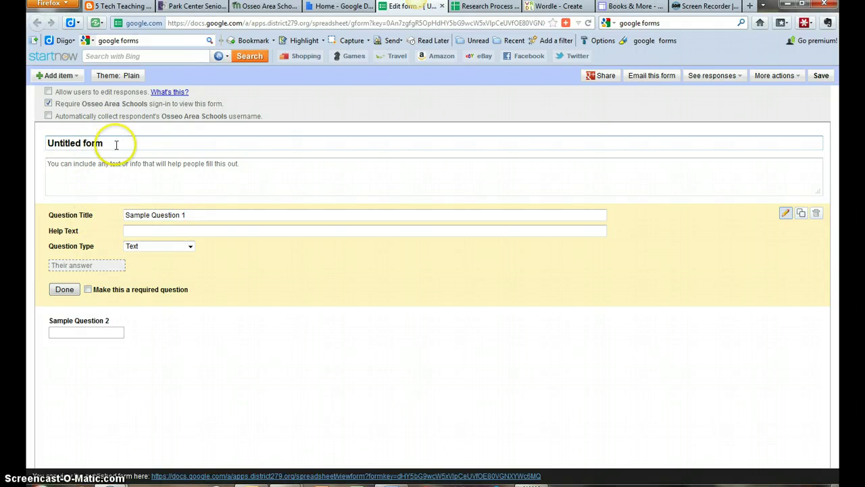
drag(112, 142, 48, 144)
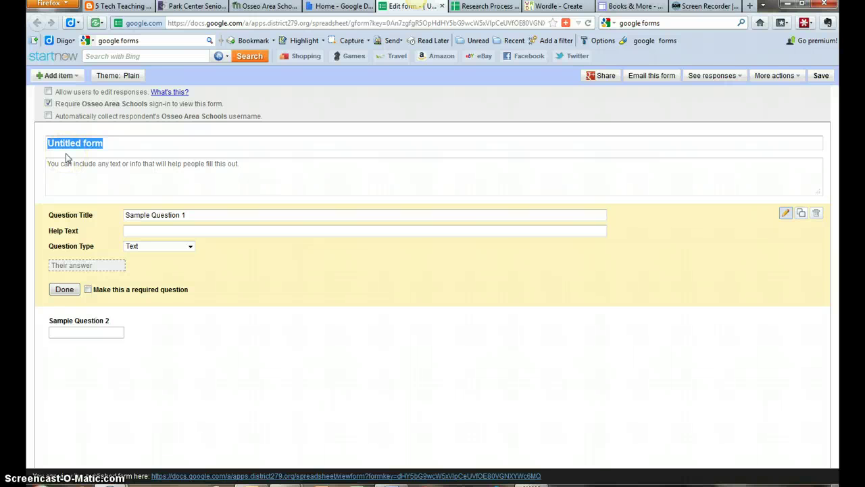
text(Web)
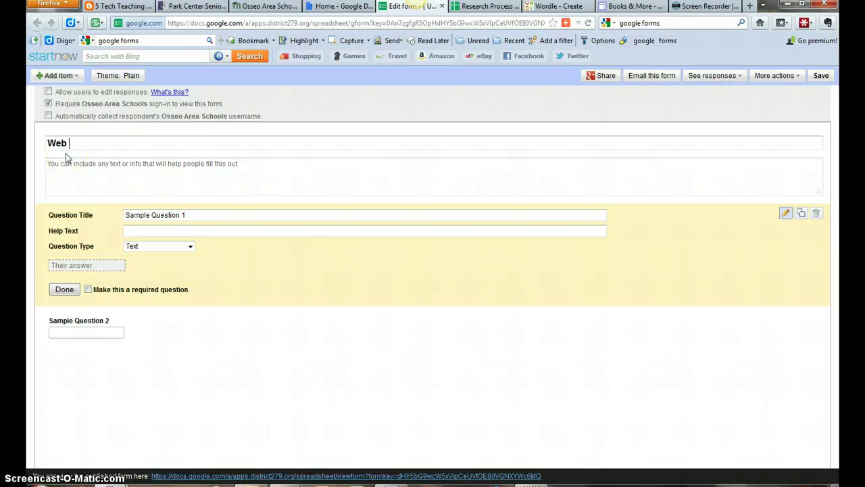
text( 2.0 Tools)
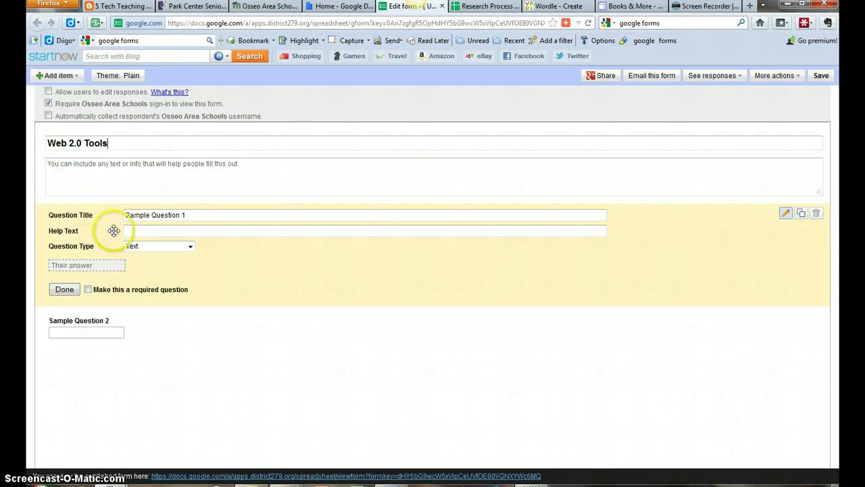
Keep the first question as Text and select 'Sample Question 1' for replacement.
click(153, 215)
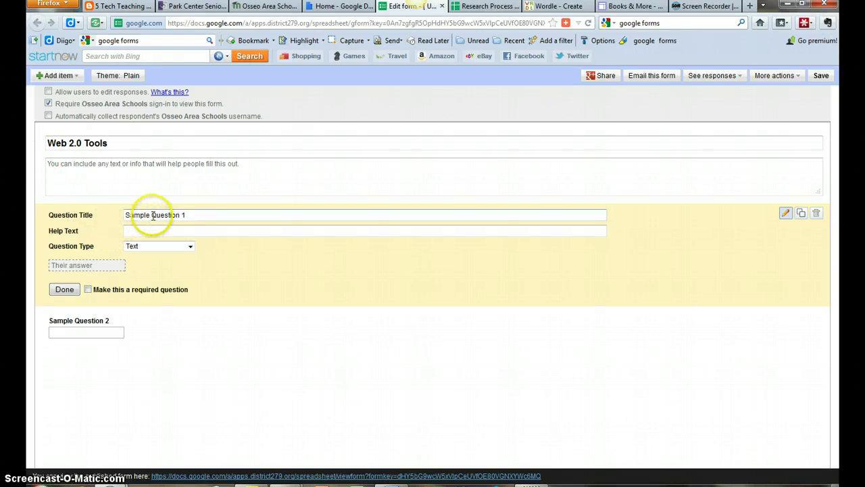
click(189, 247)
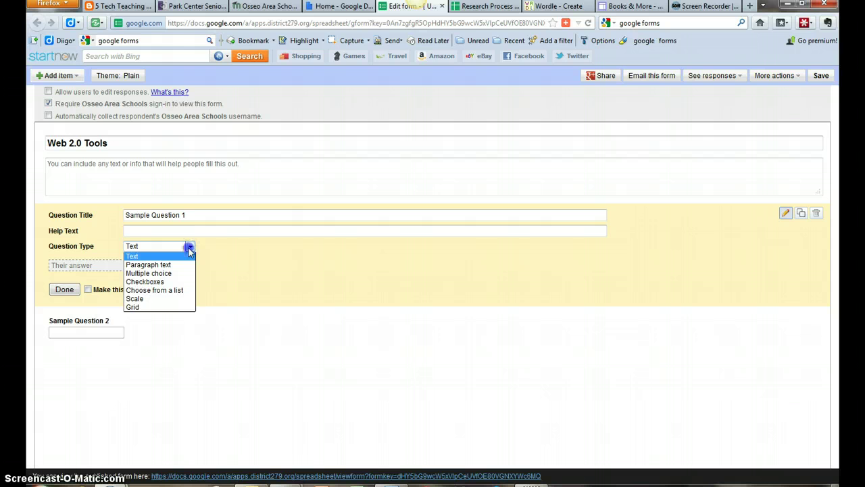
click(190, 247)
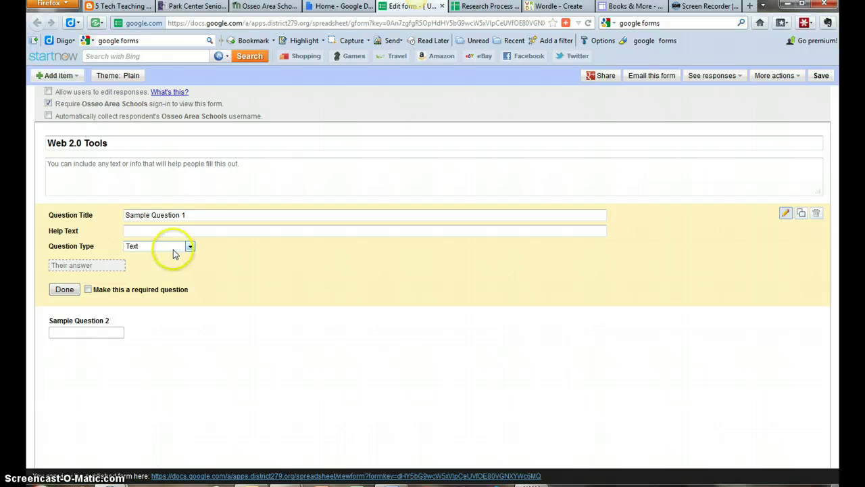
click(221, 217)
drag(220, 217, 112, 215)
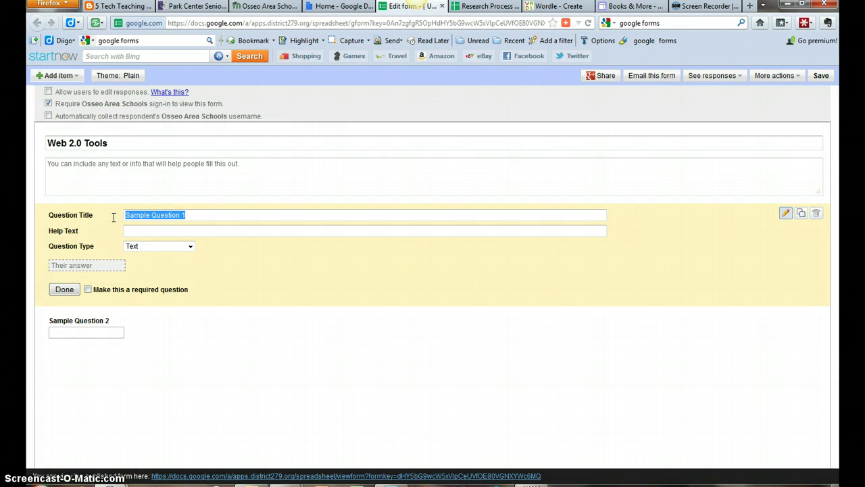
Retitle the first question 'What's your favorite web 2.0 Tool?' and make it required.
text(What's yo)
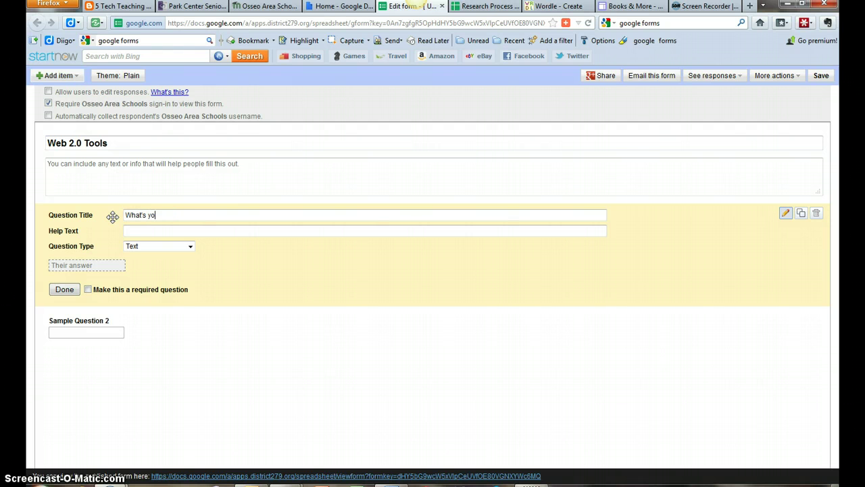
text(ur favorite web 2.0 Tool?)
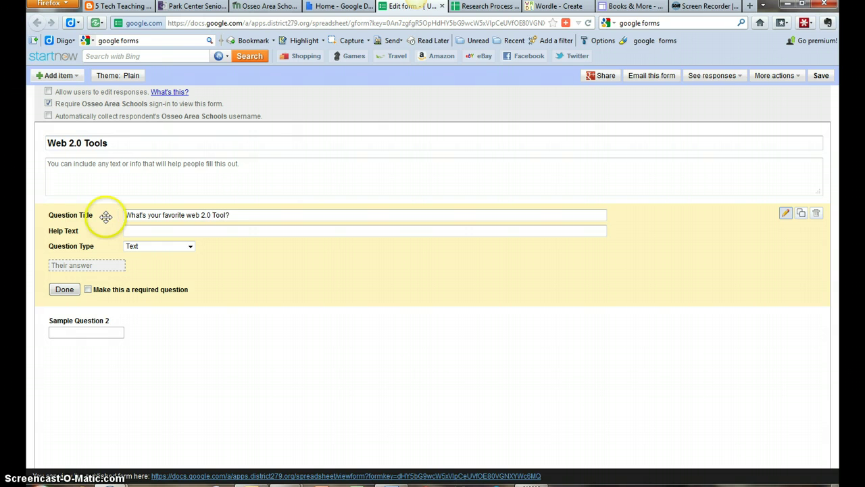
click(88, 289)
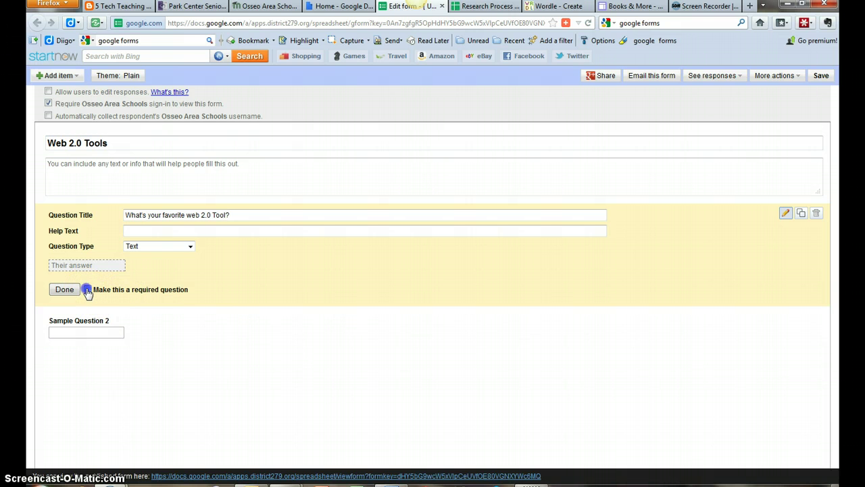
click(138, 231)
Leave username collection off and drop the Osseo Area Schools sign-in requirement, confirming with OK.
click(48, 116)
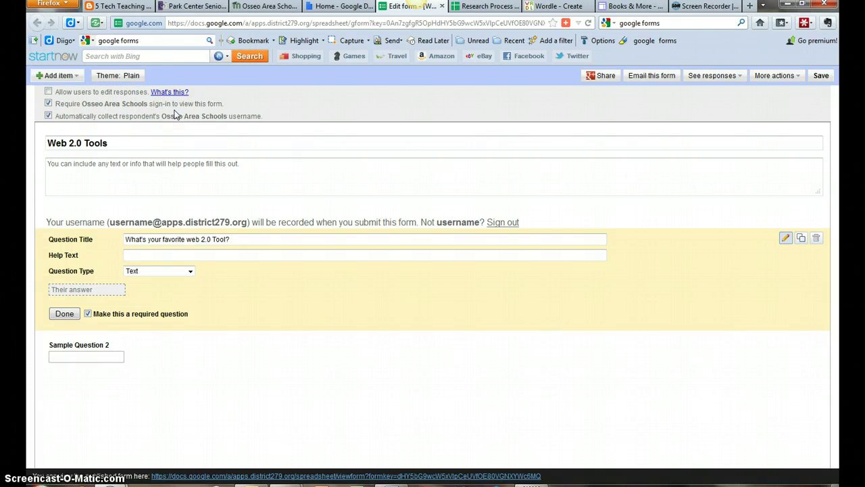
click(48, 103)
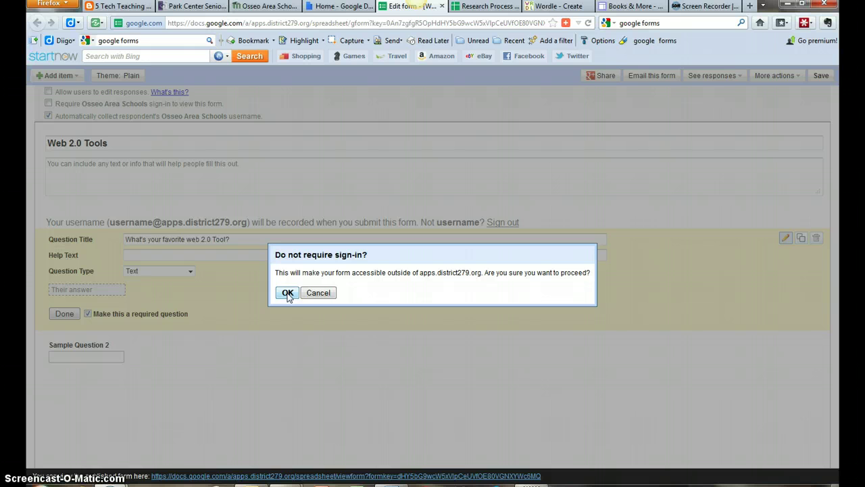
click(287, 292)
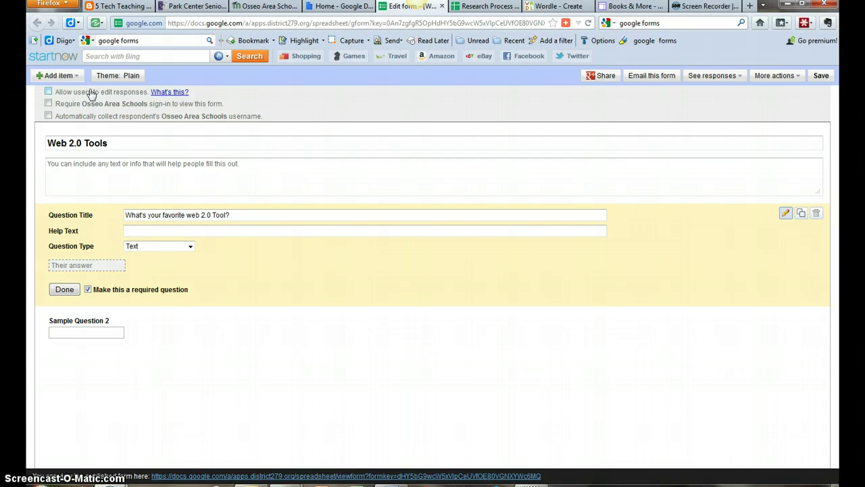
click(99, 96)
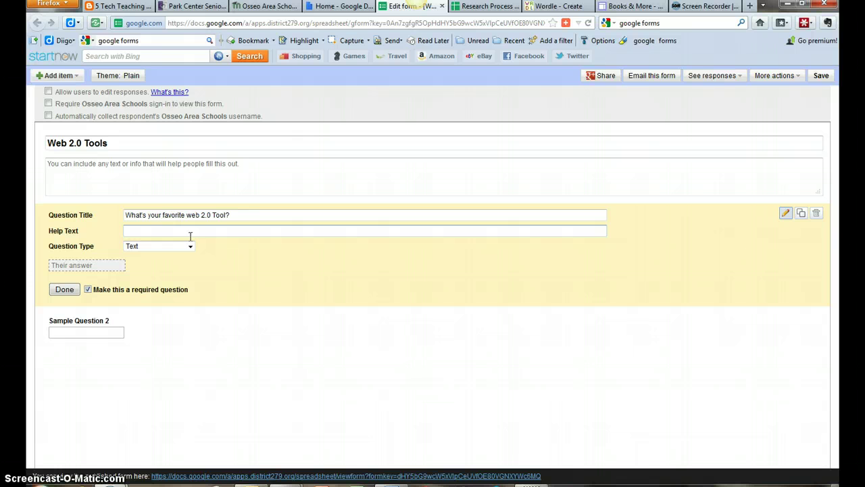
Finish the first question and make Sample Question 2 a Paragraph text question.
click(65, 289)
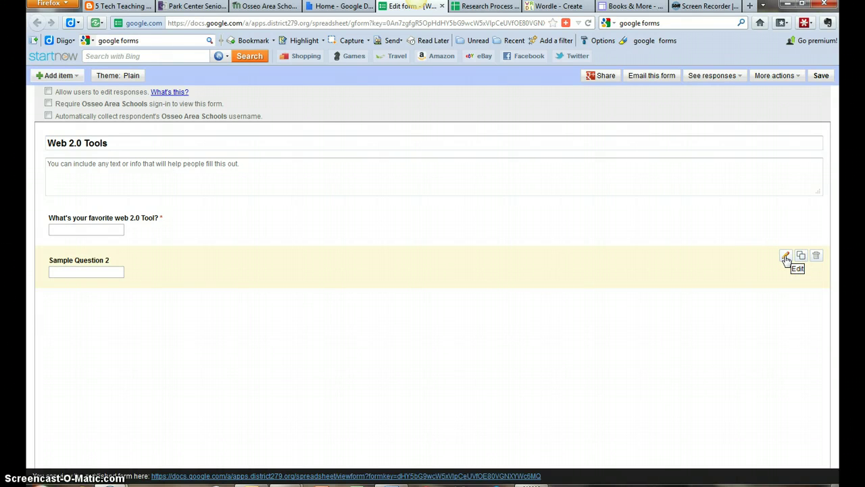
click(785, 257)
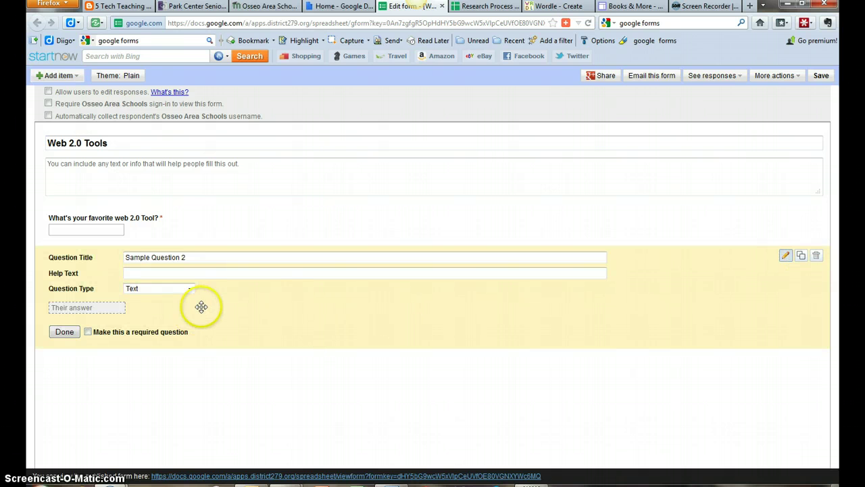
click(190, 289)
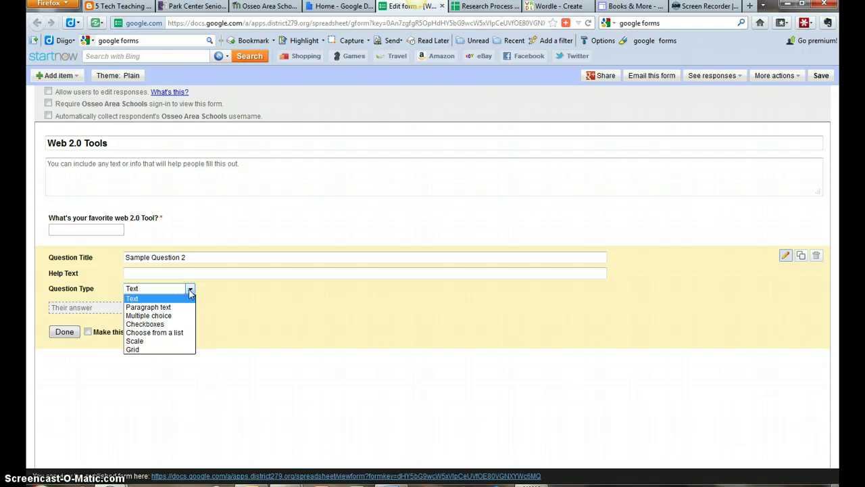
click(183, 307)
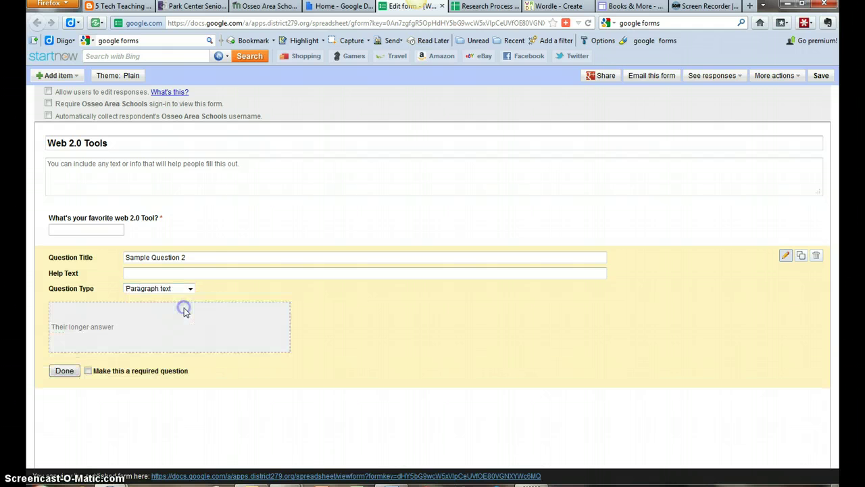
Title it 'Which tools would you like to see introduced in next year's technology PD program?' and require it.
click(197, 262)
text(Which tools would you like to see int)
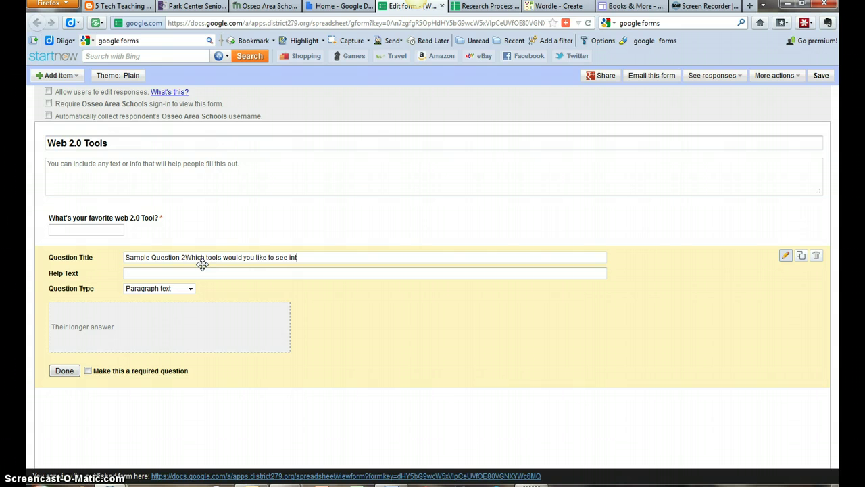
text(roduced in next year's technolo)
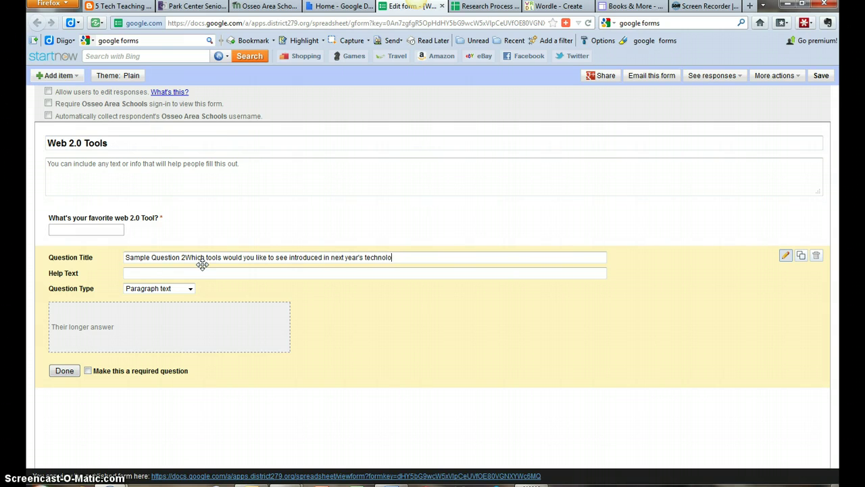
text(gy professional development)
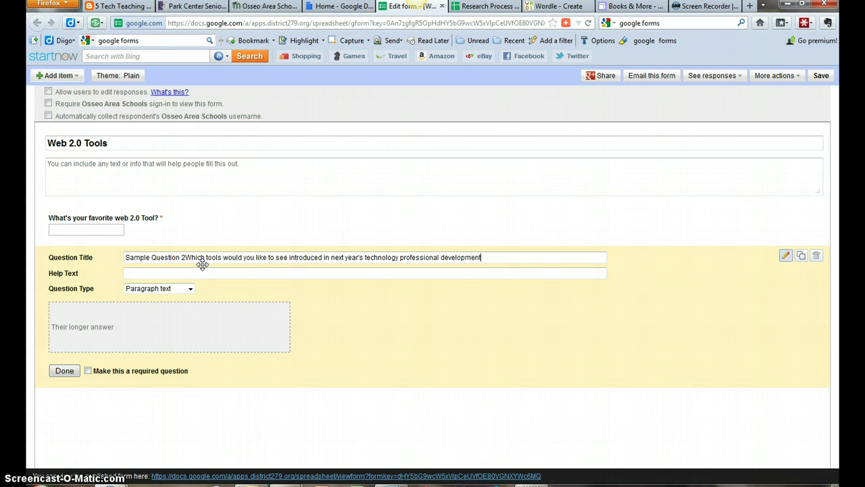
text( program?)
click(177, 273)
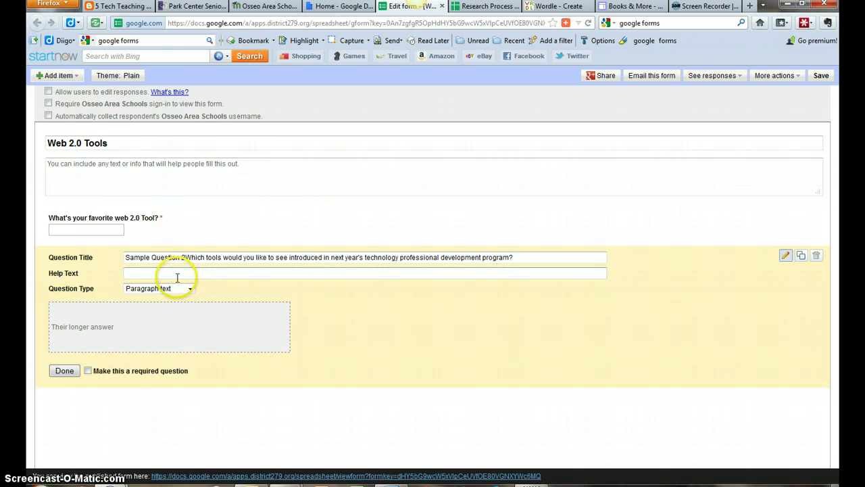
click(89, 371)
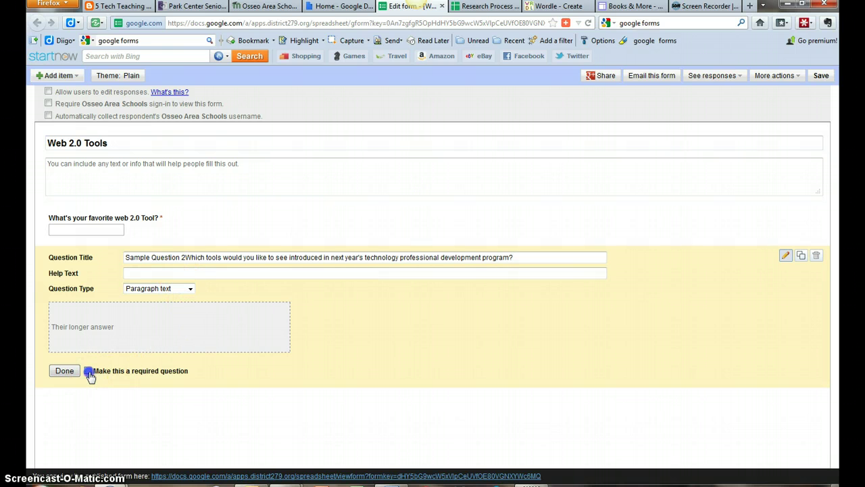
click(62, 374)
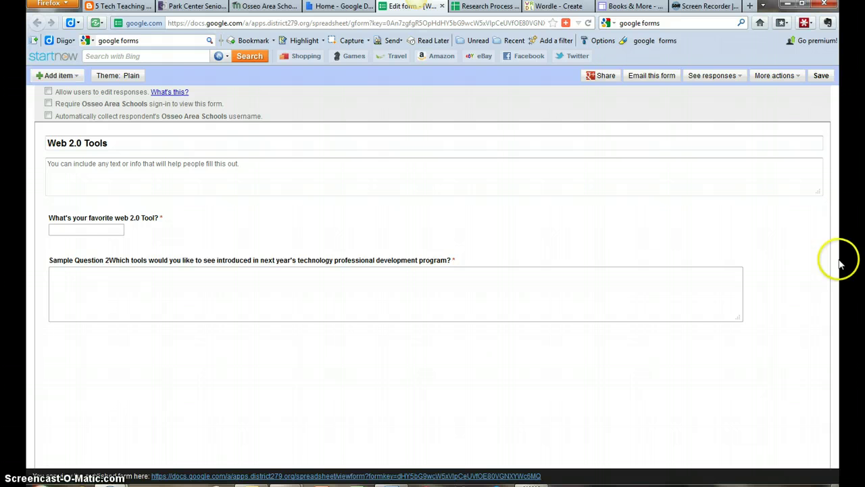
mouse_move(813, 302)
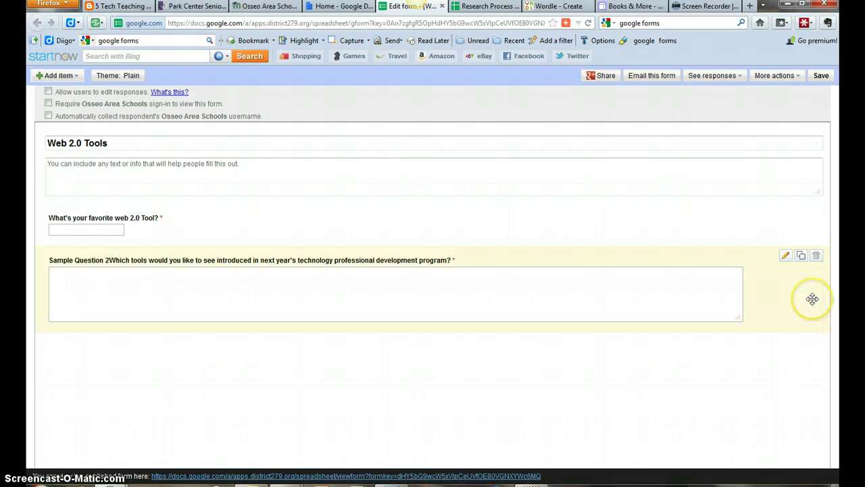
Add the form description 'Please respond to these 5TTT questions.' under the title.
click(265, 169)
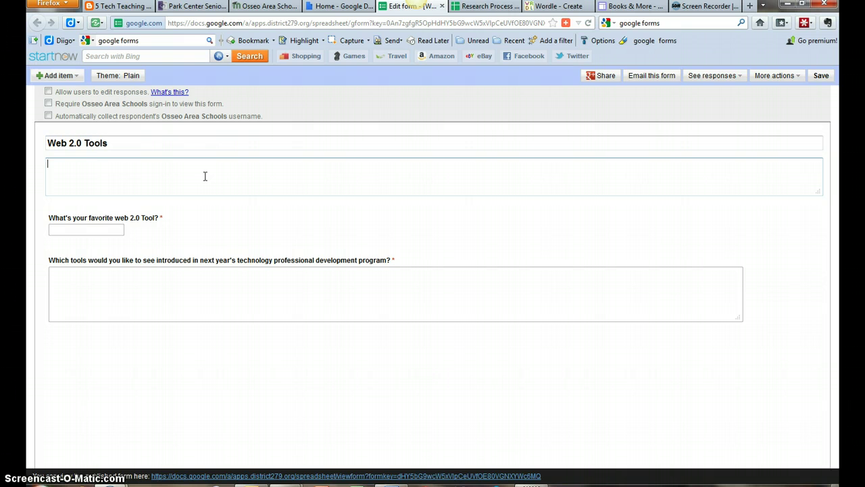
text(Please respond to these 5TTT que)
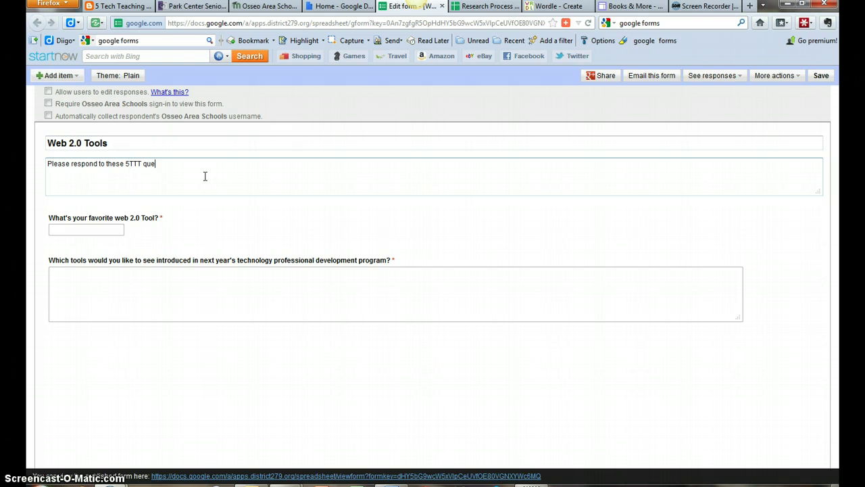
text(stions.)
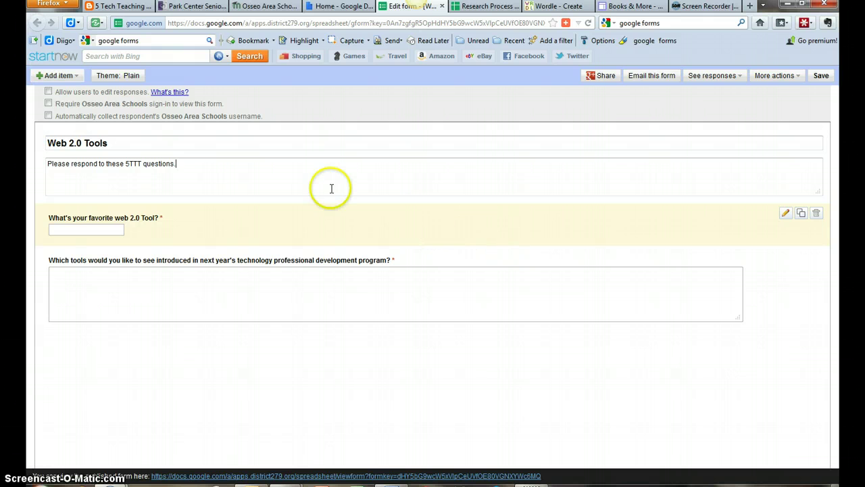
click(60, 75)
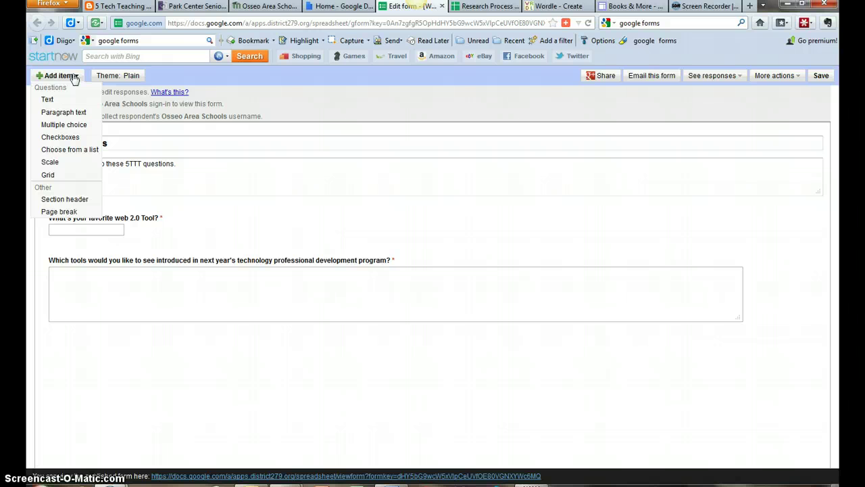
Add a multiple choice question 'Will you come to the open lab on Monday, March 5 during 5th or 6th period?'.
click(68, 126)
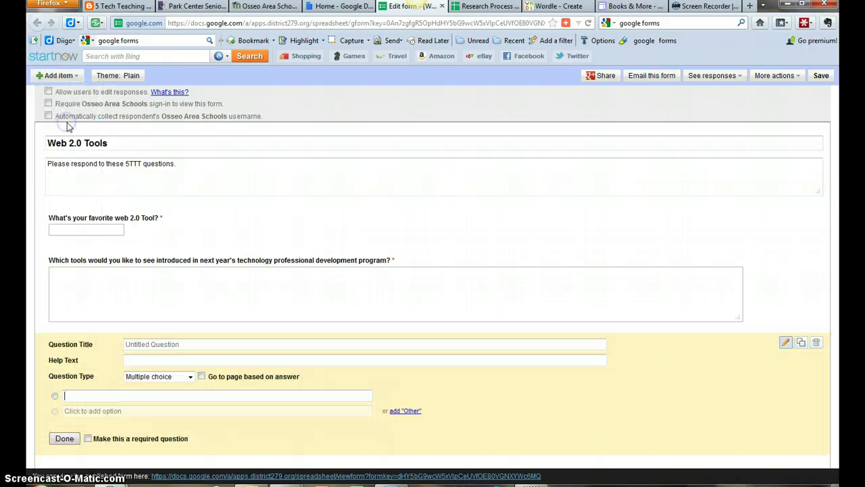
click(191, 343)
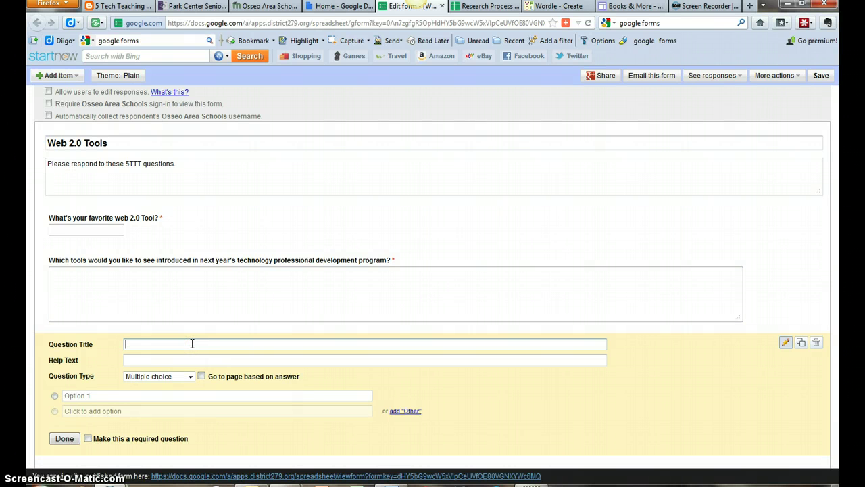
text(Will you come to the open lab on Monday )
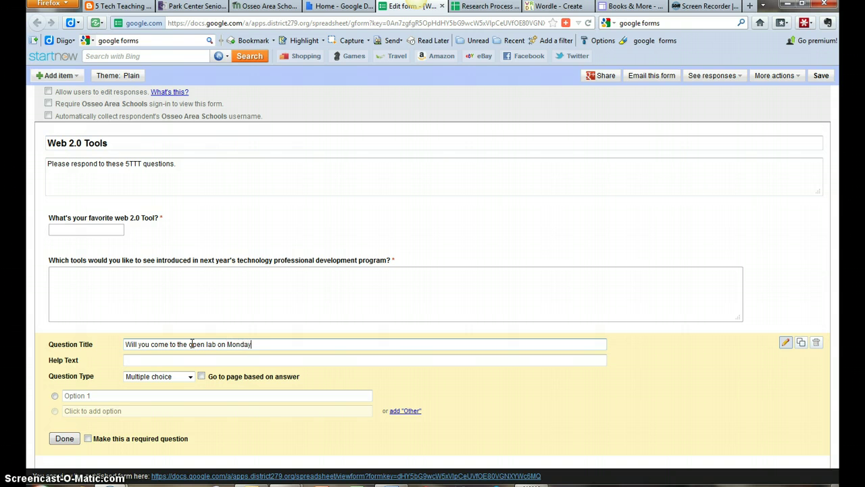
text(, March 5 during 5th or 6th period)
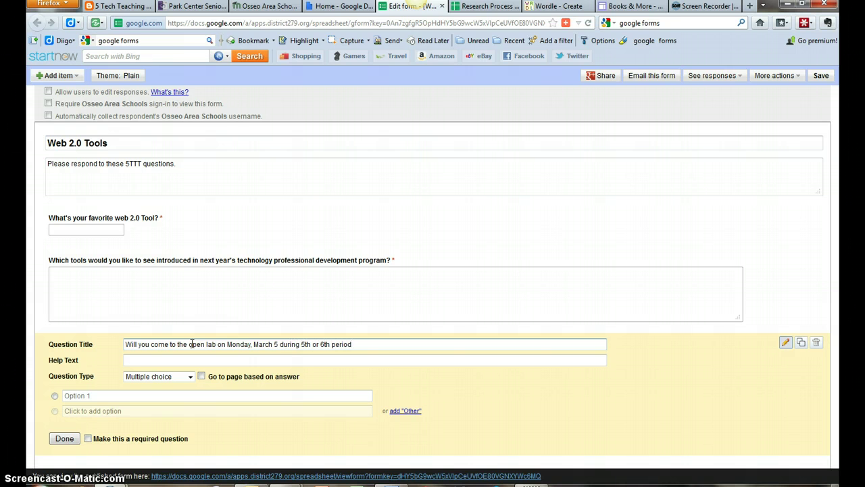
text(?)
click(177, 362)
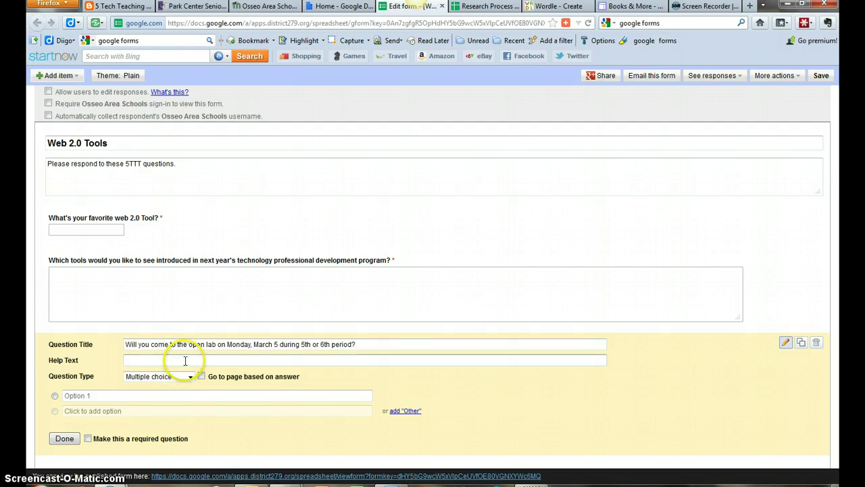
Give it the choices 'Yes: 5th period', 'Yes: 6th period', 'no' and Other, and make it required.
click(126, 396)
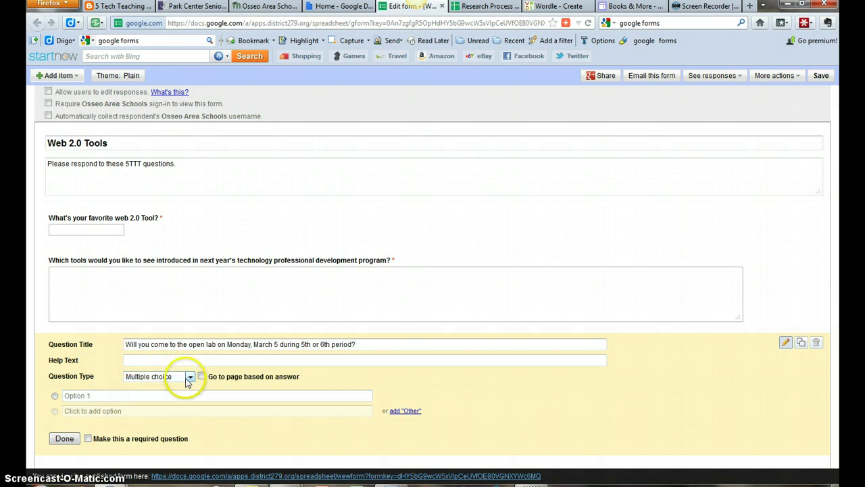
click(148, 396)
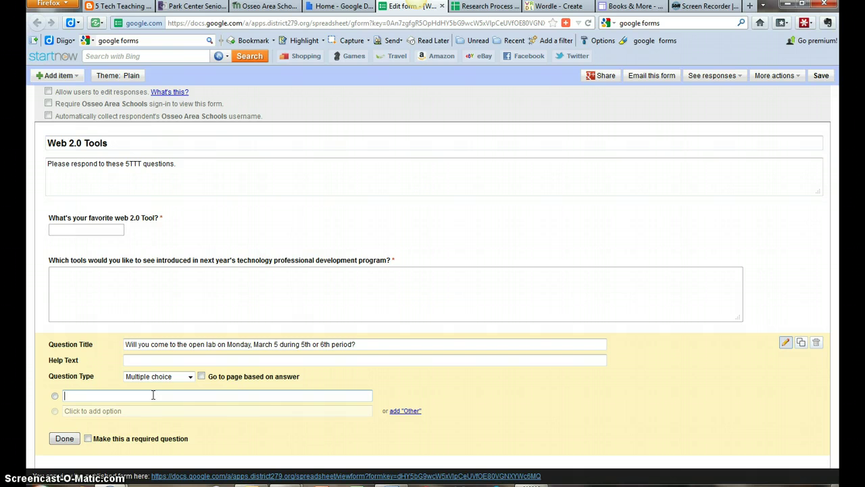
text(Ye)
text(s: 5th period)
click(140, 410)
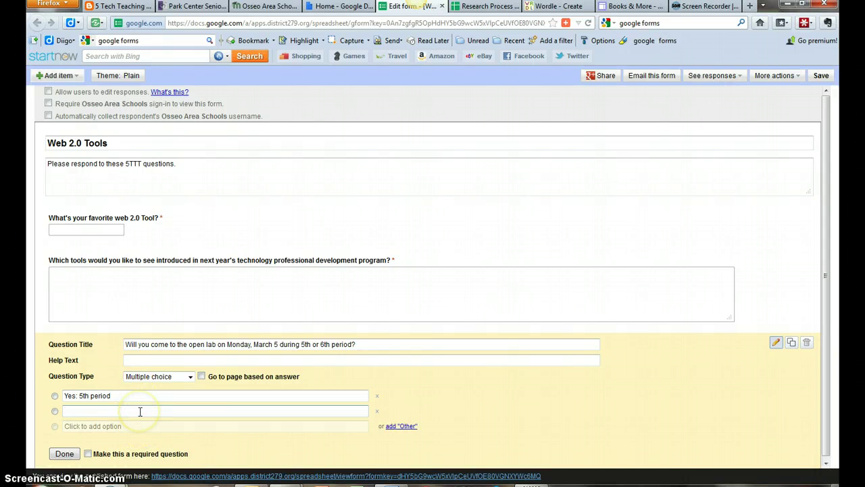
text(Yes: )
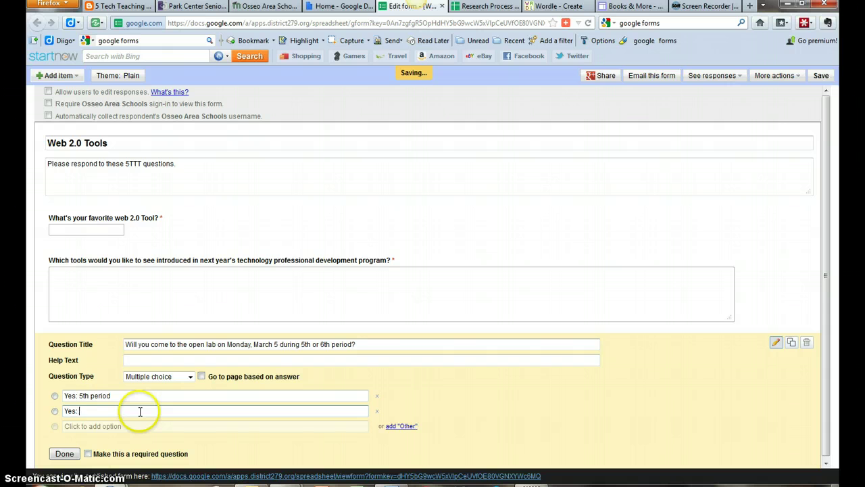
text(6th period)
click(123, 425)
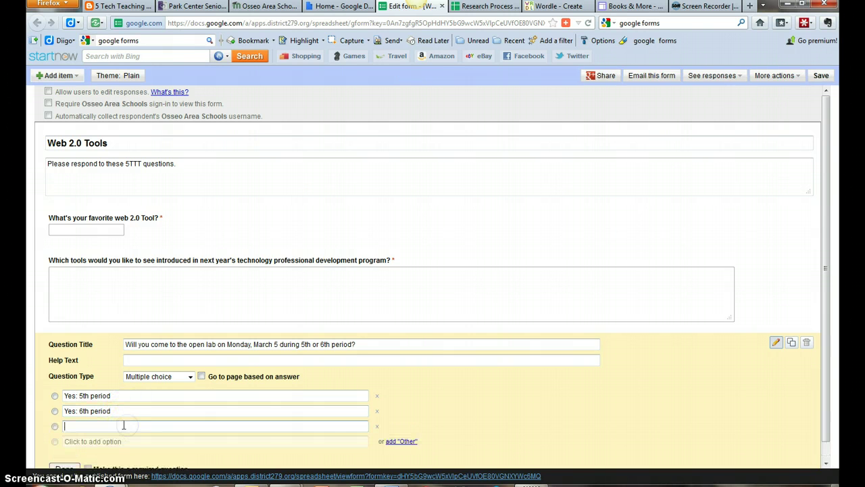
text(no)
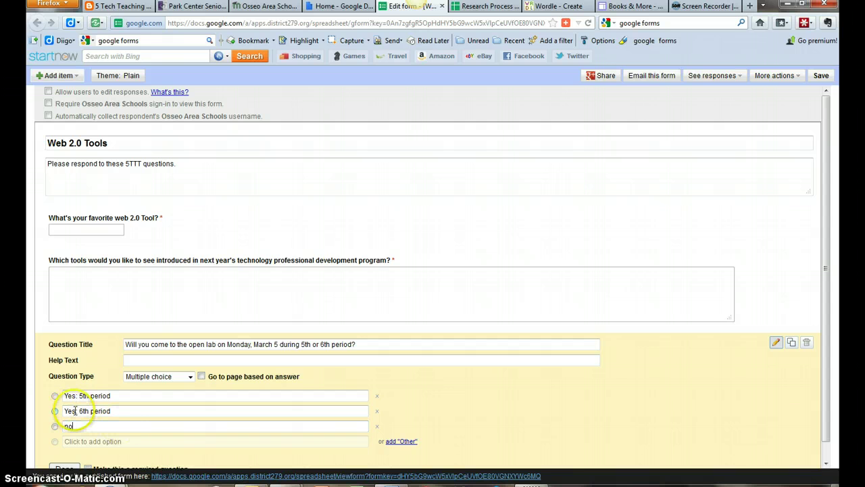
click(406, 442)
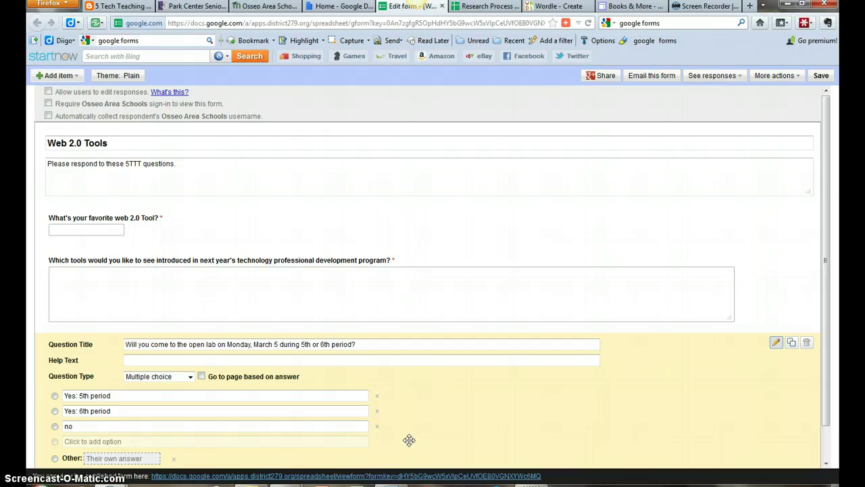
drag(825, 303, 831, 367)
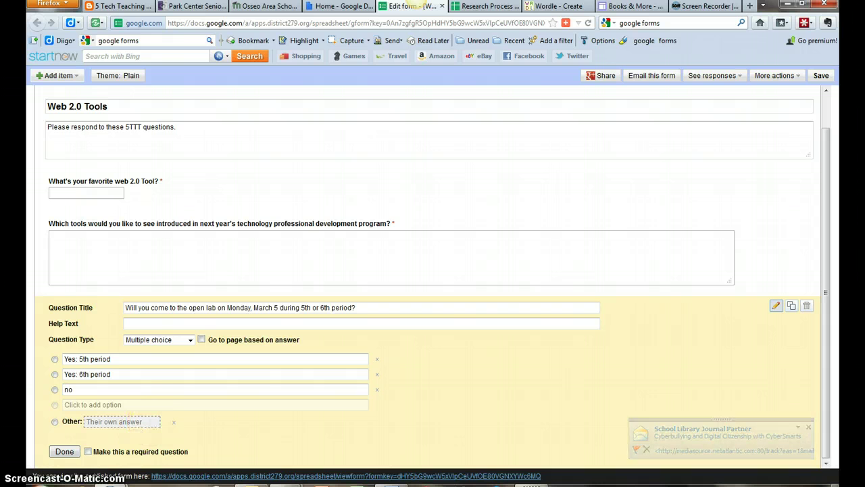
click(88, 451)
click(65, 452)
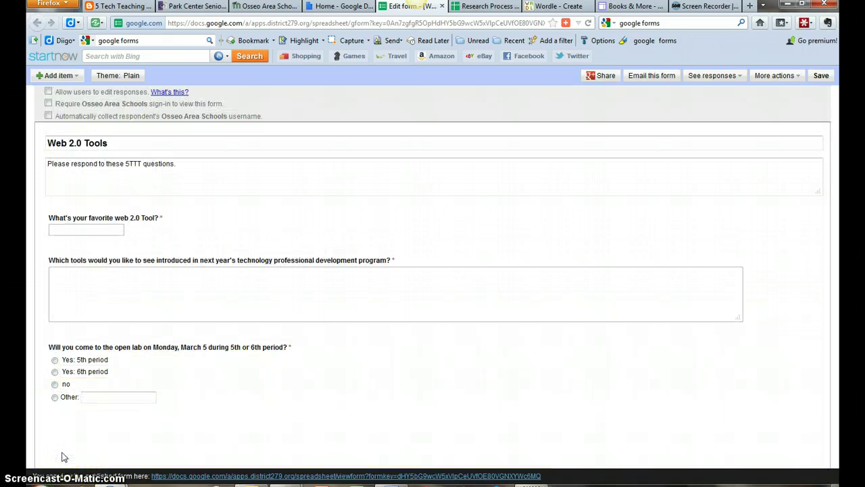
Add a checkboxes question asking which tools would be most useful in your practice.
click(74, 76)
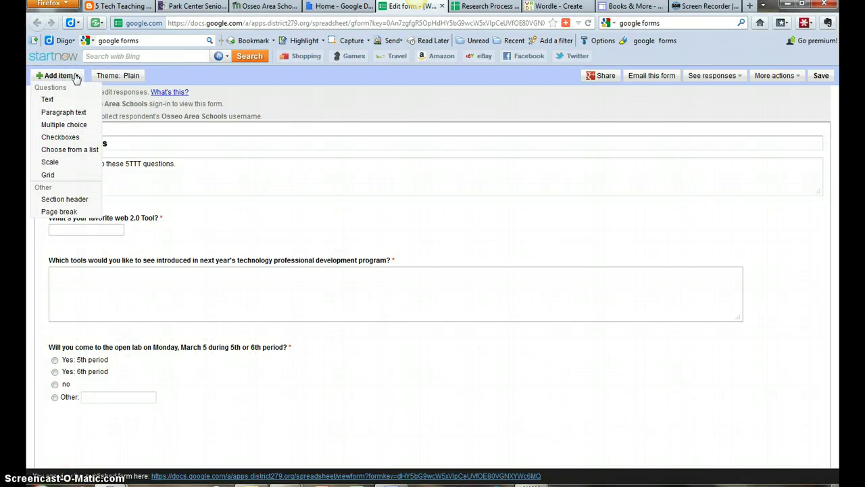
click(74, 138)
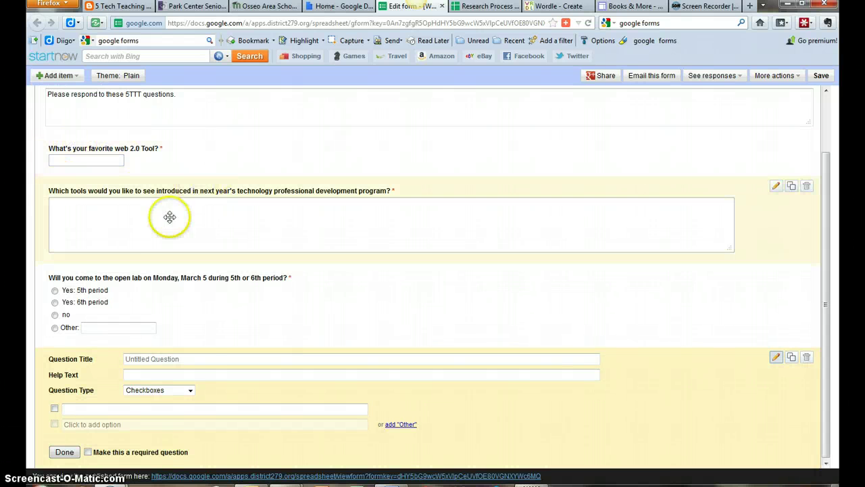
click(192, 359)
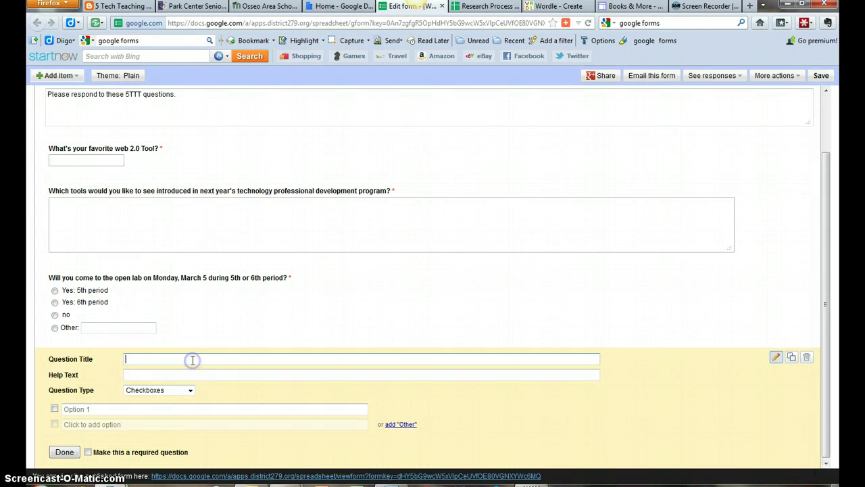
text(Which of the following too)
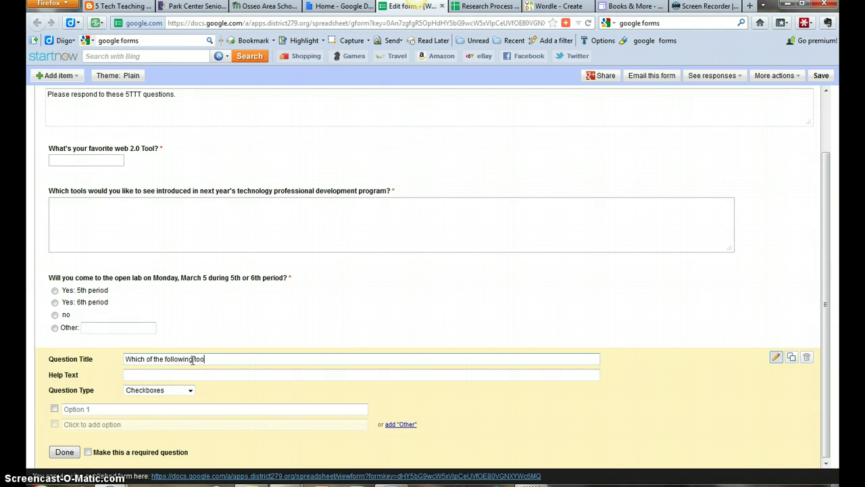
text(ls to you think would be of most inte)
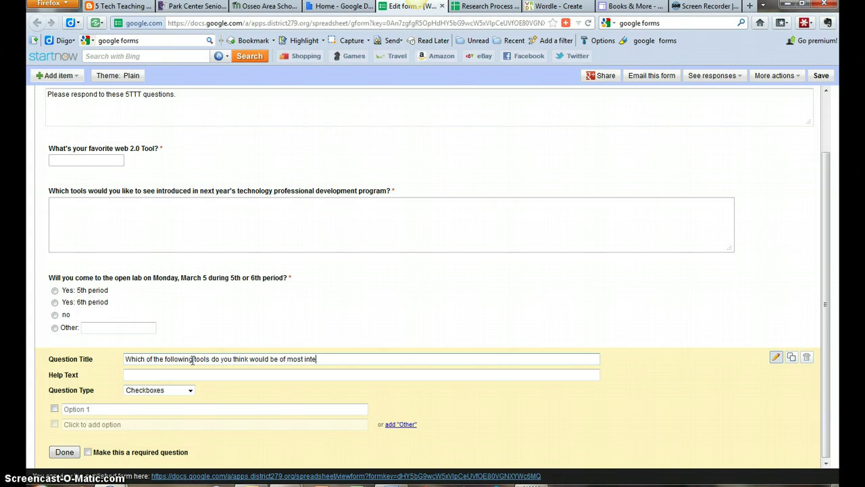
text(rest)
key(BackSpace)
key(BackSpace)
key(BackSpace)
key(BackSpace)
key(BackSpace)
key(BackSpace)
text(use in your practice? Pick one.)
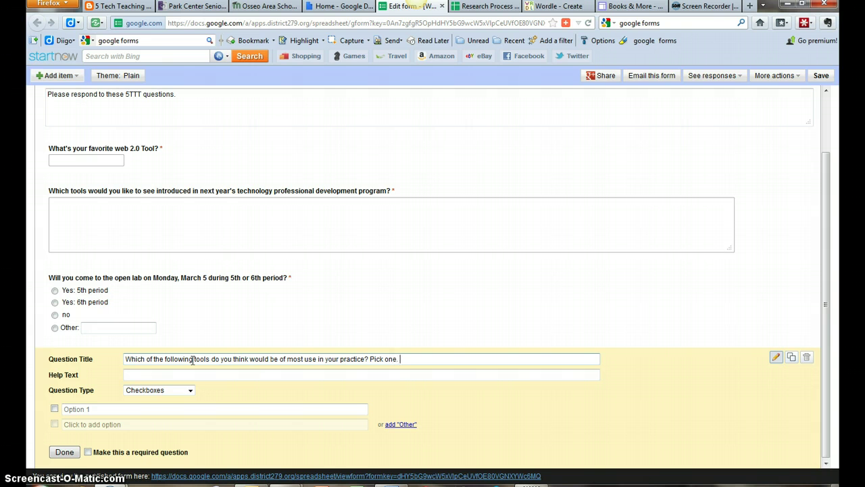
Remove 'Pick one.' from the title and set the help text to 'Pick two'.
click(307, 376)
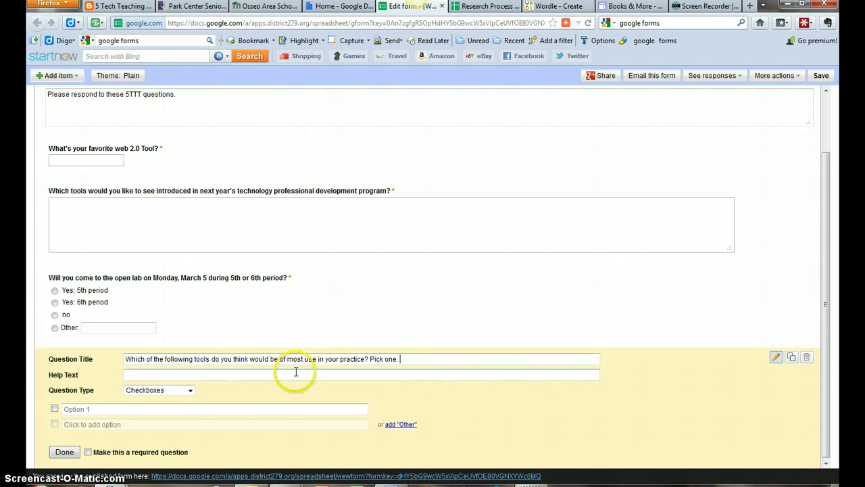
text(Pick one.)
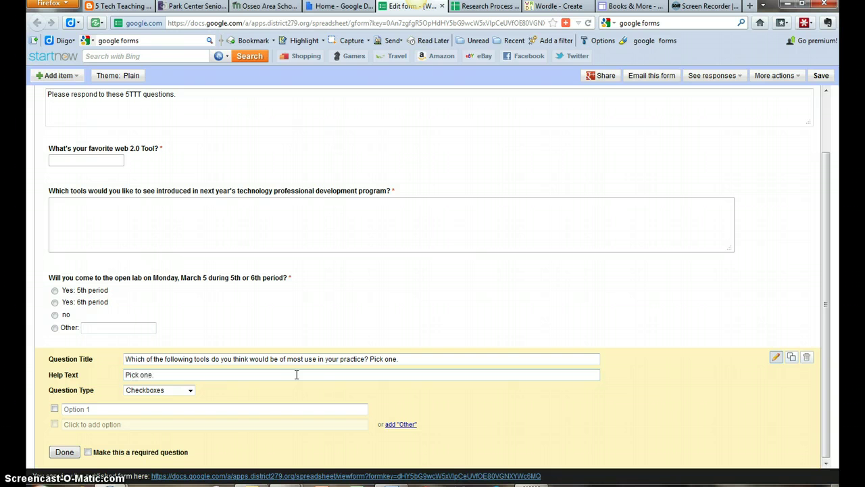
click(406, 361)
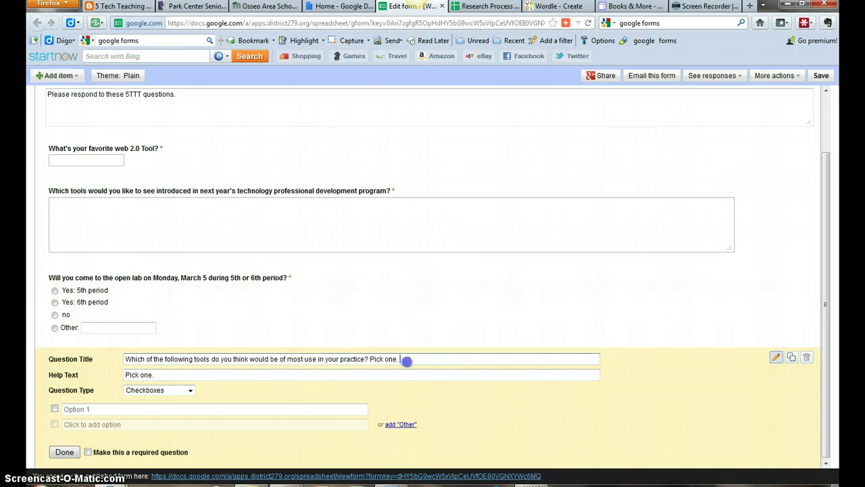
drag(406, 361, 371, 360)
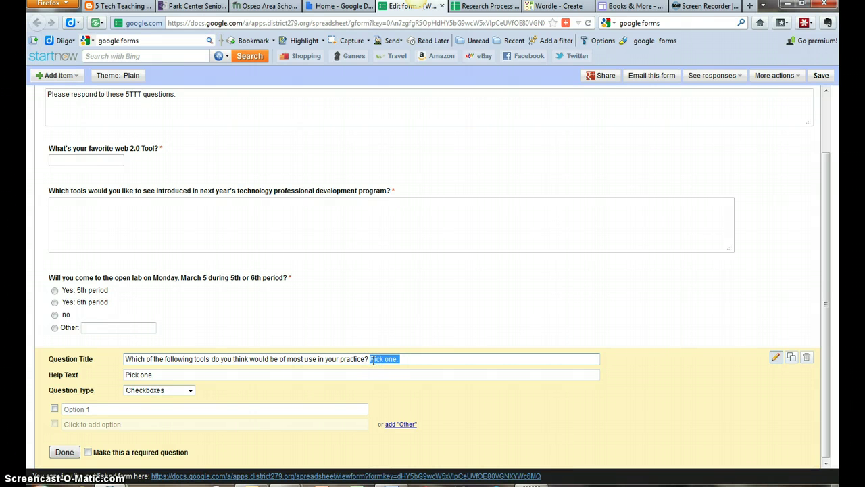
key(BackSpace)
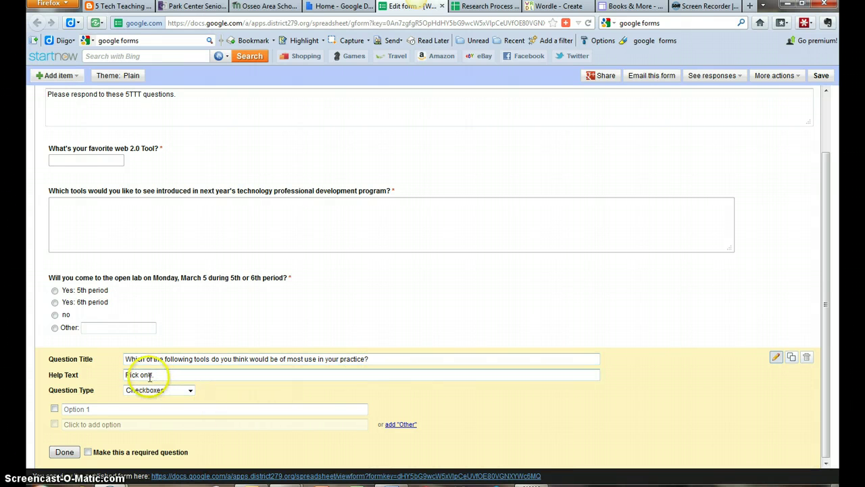
key(BackSpace)
key(BackSpace)
key(BackSpace)
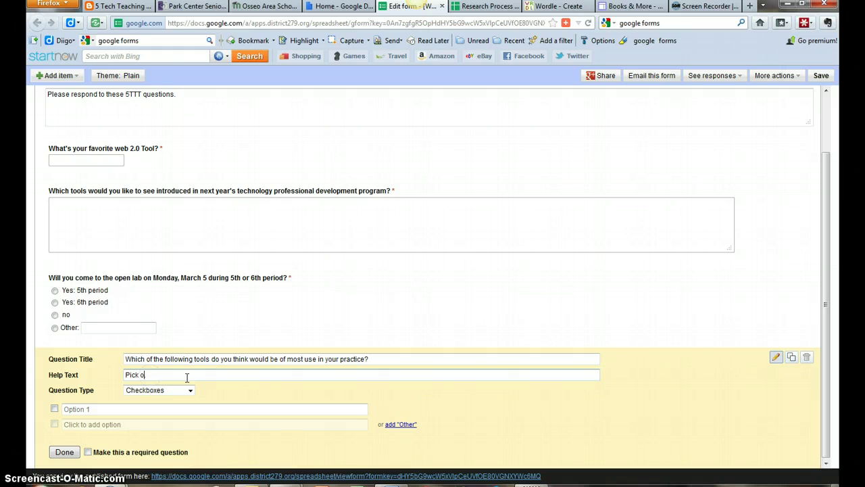
key(BackSpace)
text(two.)
Enter the first choices: Animoto, You Tube channels, Flickr and VoiceThread.
click(145, 409)
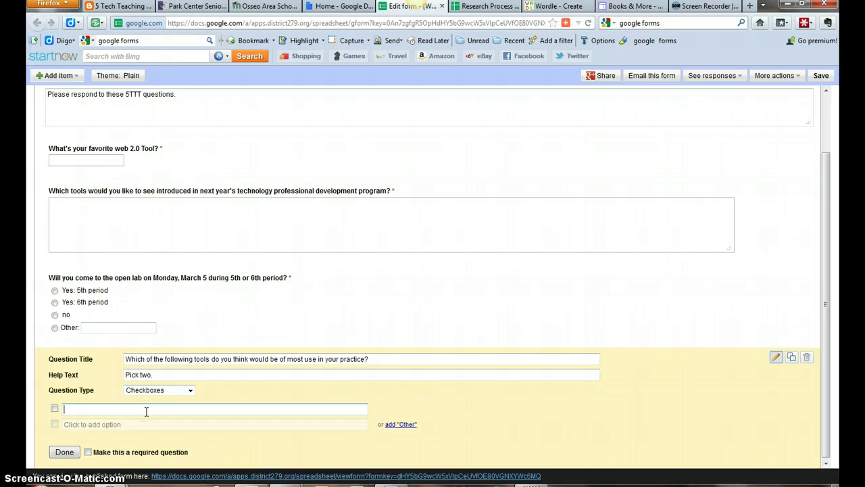
text(Animoto)
click(143, 424)
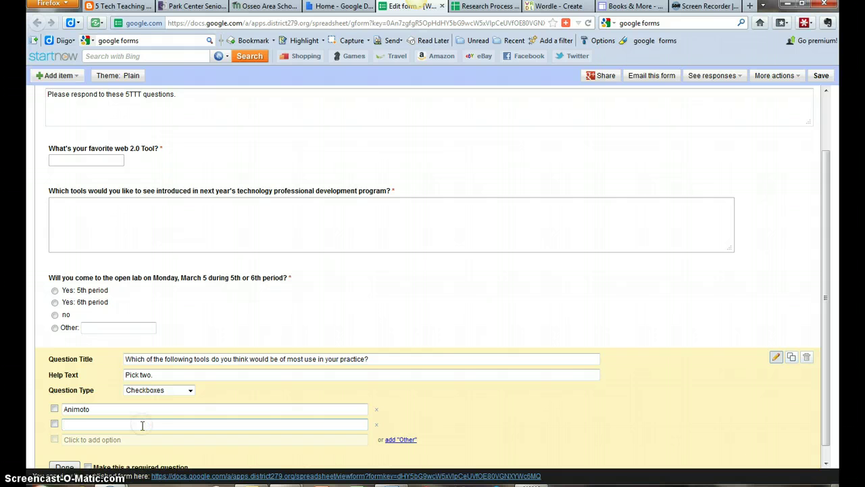
text(You Tube cannels)
key(BackSpace)
key(BackSpace)
key(BackSpace)
key(BackSpace)
key(BackSpace)
key(BackSpace)
key(BackSpace)
text(channel)
key(Return)
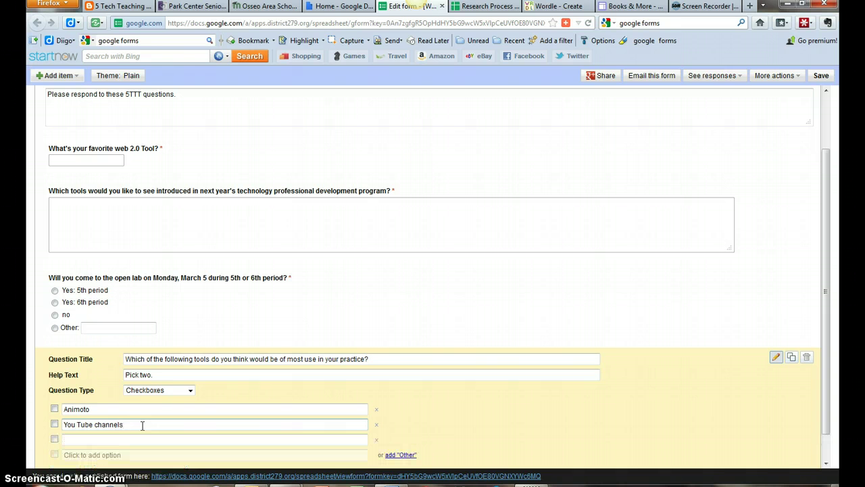
text(Flickr)
key(Return)
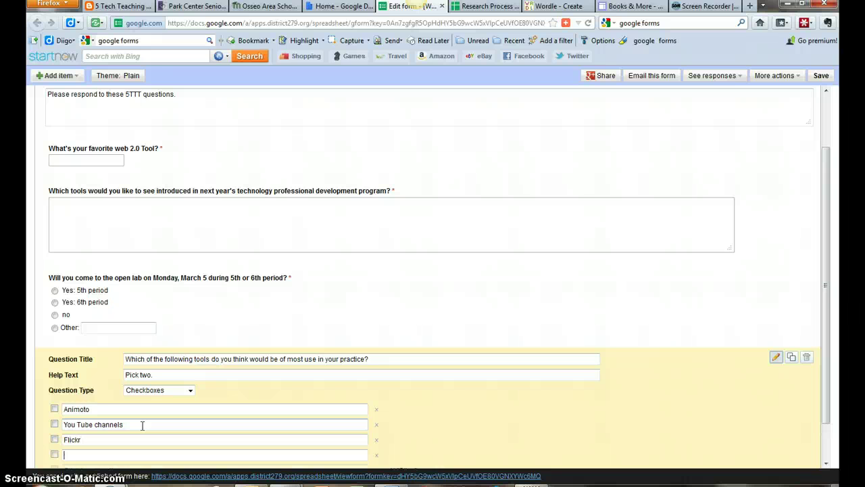
text(VoiceThread)
Add Twitter, RSS feeds & aggregators, Creative Commons and Social Networking/nings, then mark the question required.
key(Return)
text(Twitter)
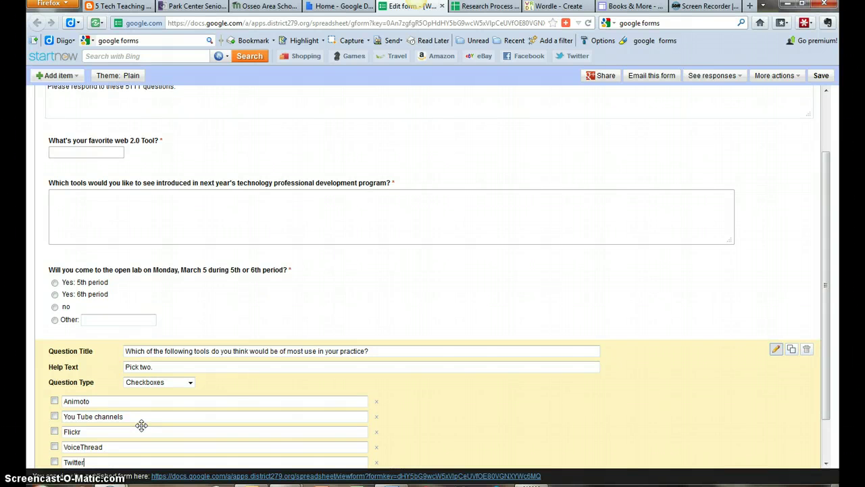
key(Return)
text(RASS)
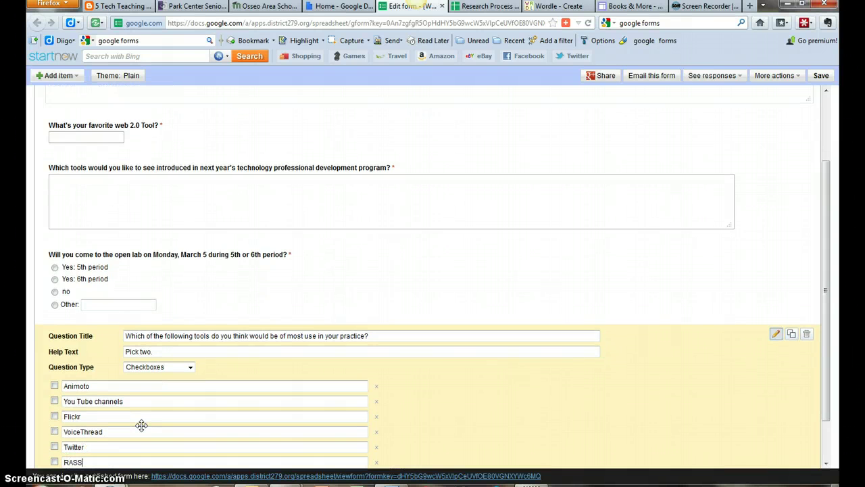
key(BackSpace)
key(BackSpace)
key(BackSpace)
text(SS feeds & aggregators)
key(Return)
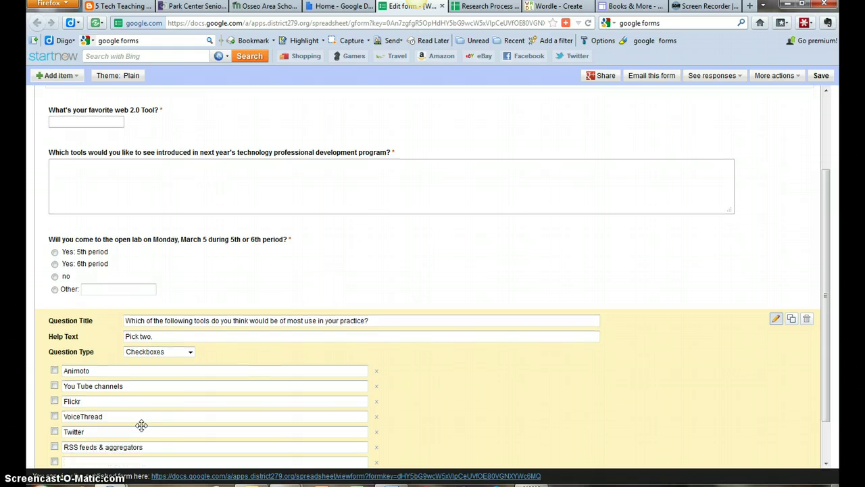
text(Creative Commons)
key(Return)
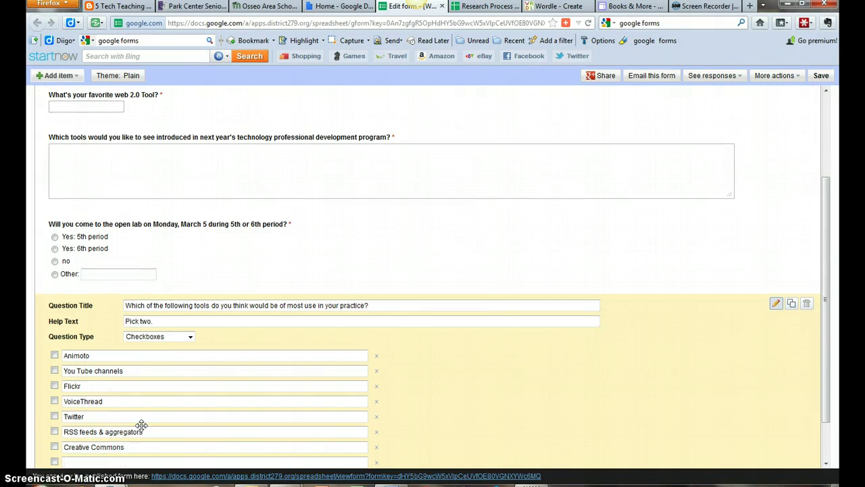
text(ial Networking/nings)
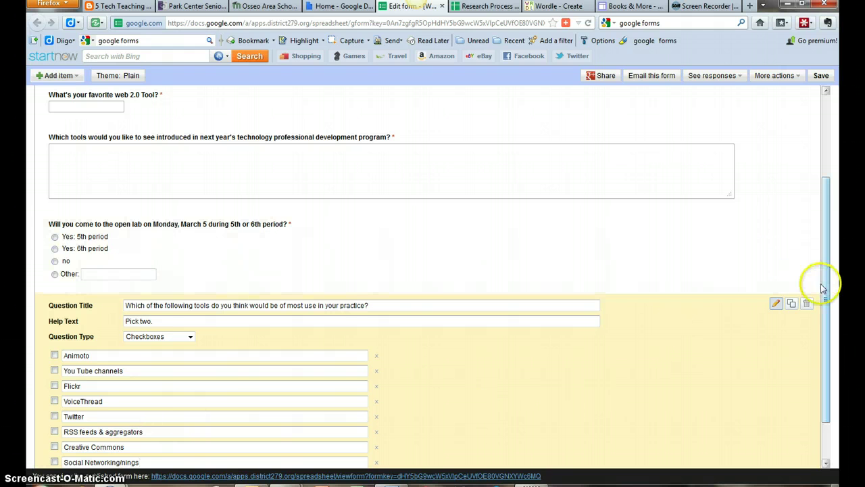
drag(828, 332, 830, 369)
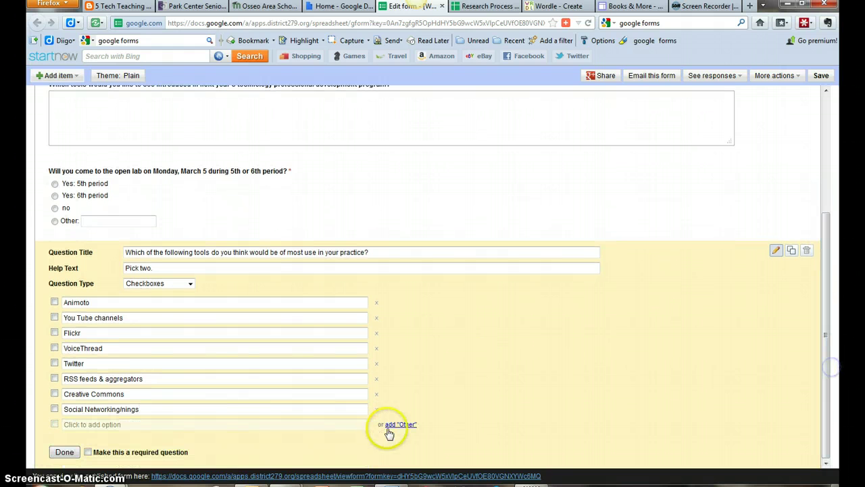
click(65, 453)
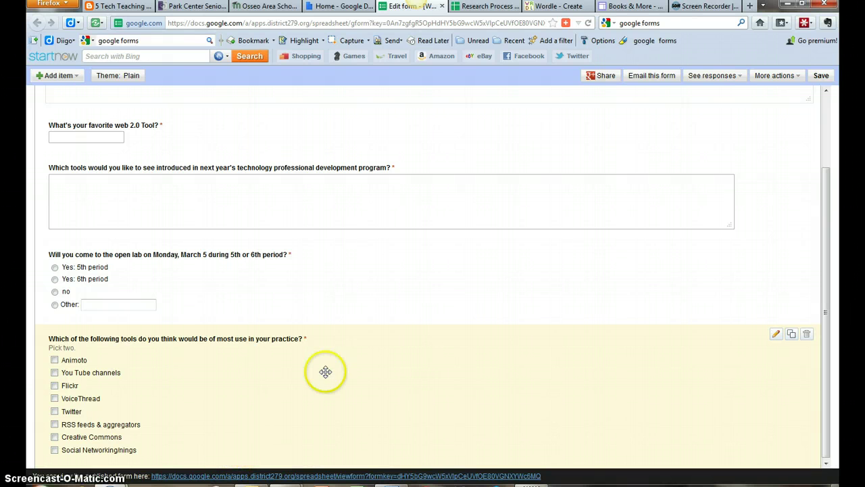
Add a scale question titled 'The 5TT program has been worth the time I've invested in i…'.
click(73, 75)
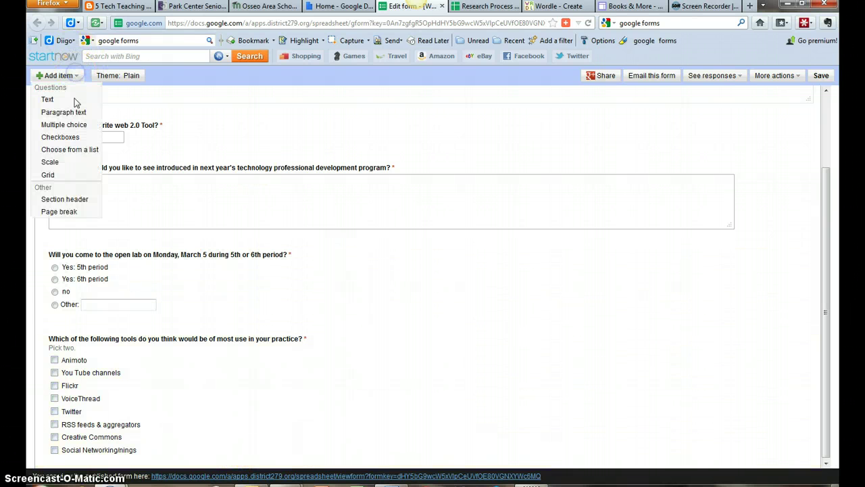
click(64, 168)
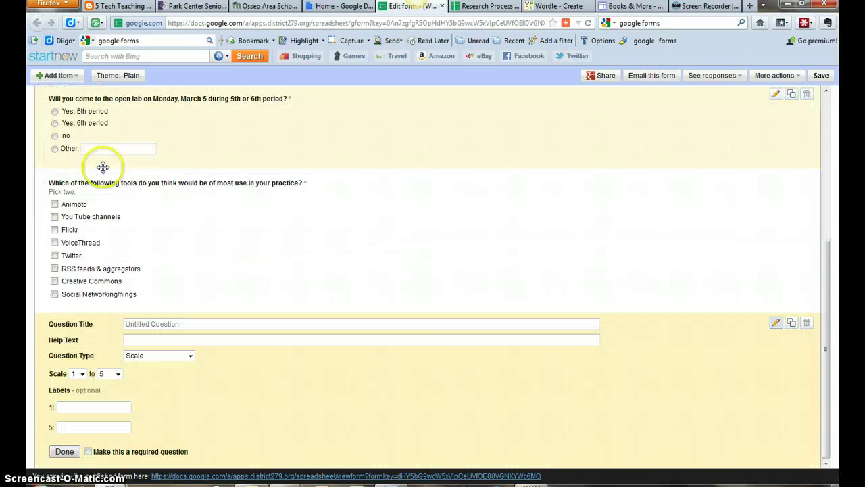
click(225, 322)
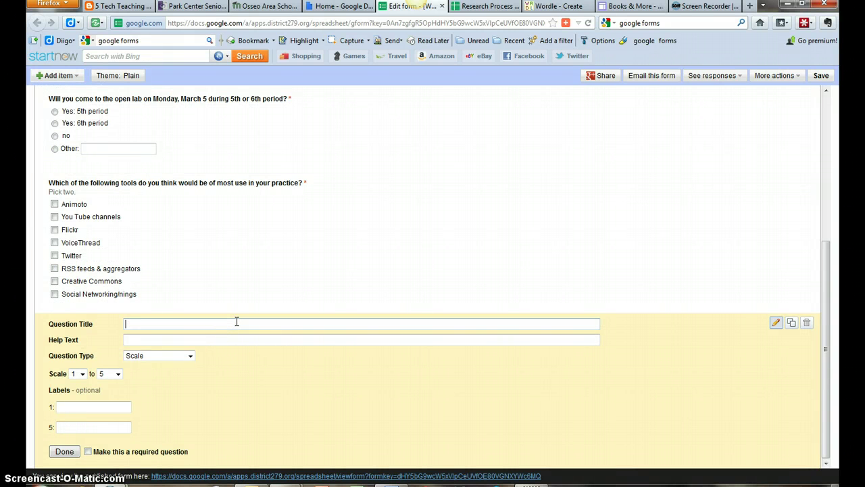
text(The 5TT program has been )
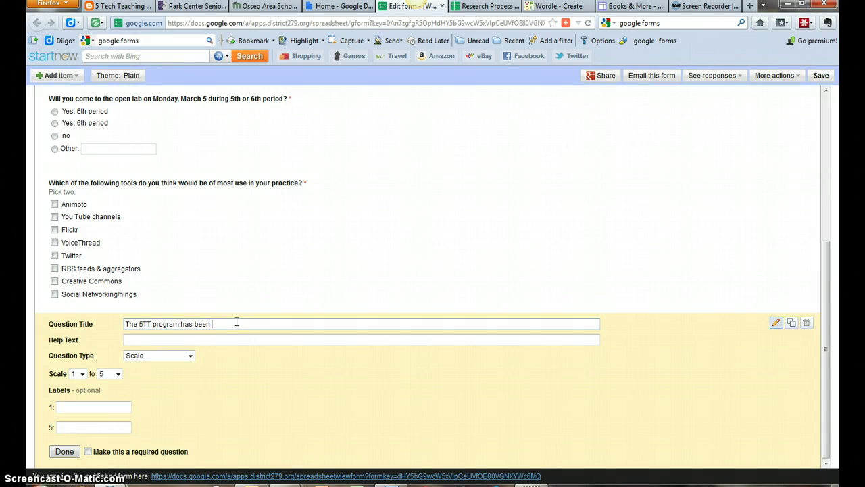
text(worth the time I've invested in it.)
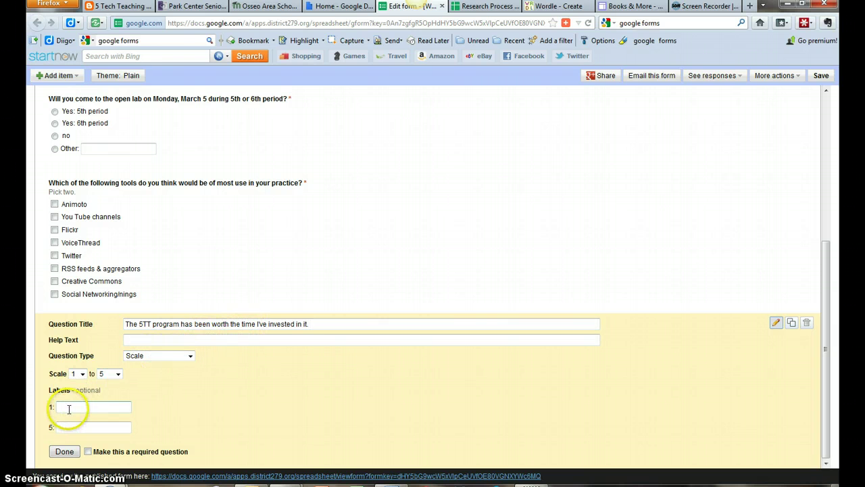
click(162, 340)
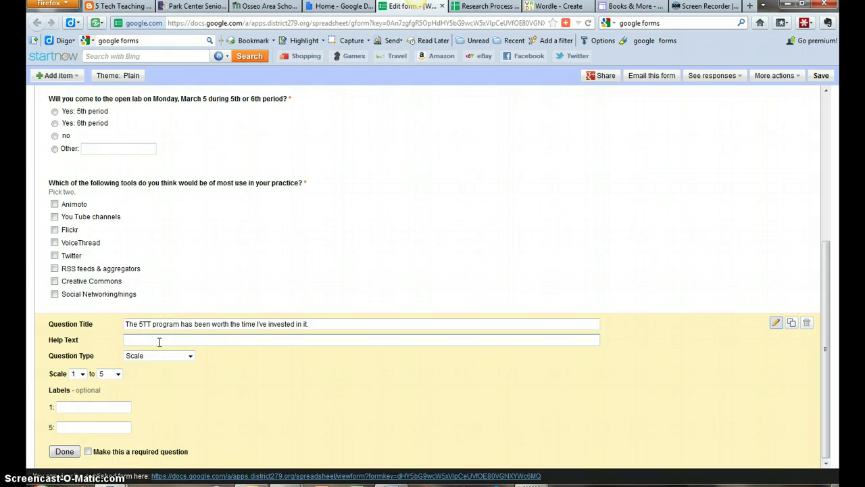
Label 1 'a total wast of my time. ugh' and 5 'Well worth every moment!', and make it required.
click(79, 405)
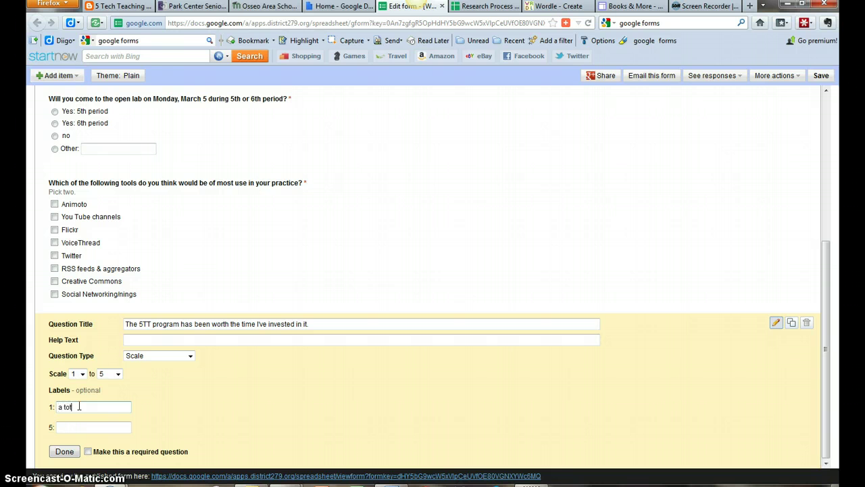
text(a total was)
text(t of my time. ugh.)
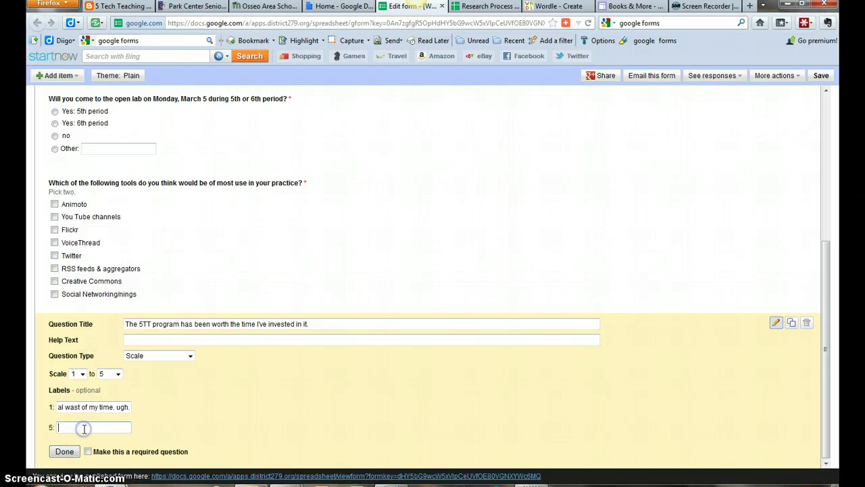
click(83, 428)
text(Well worth every moment)
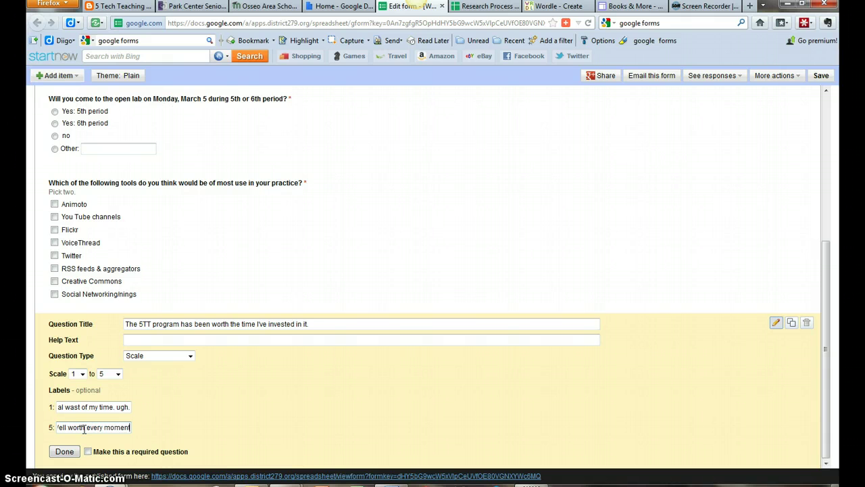
text(!)
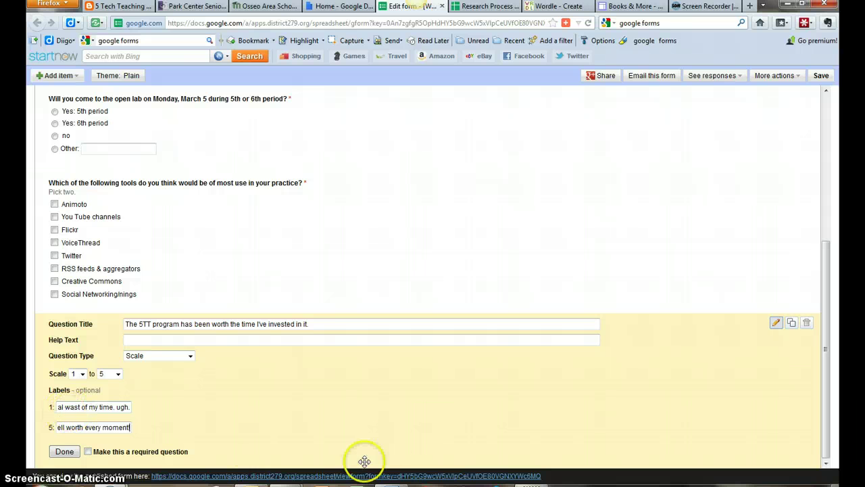
click(87, 451)
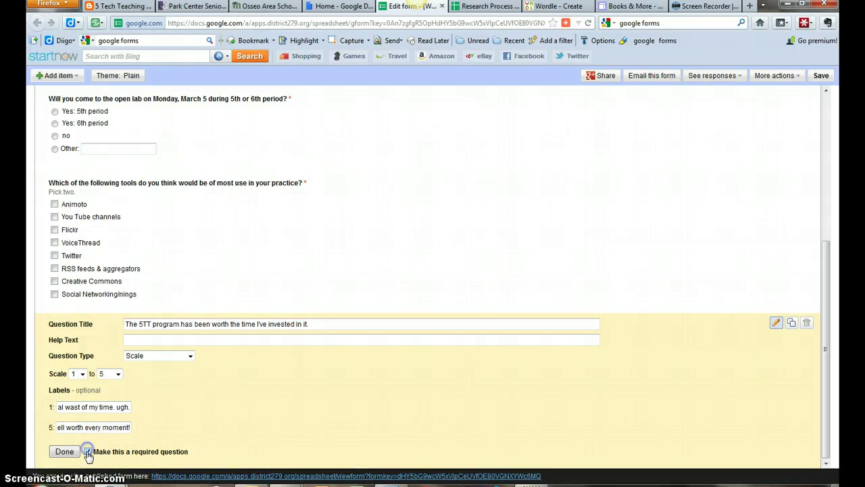
click(65, 451)
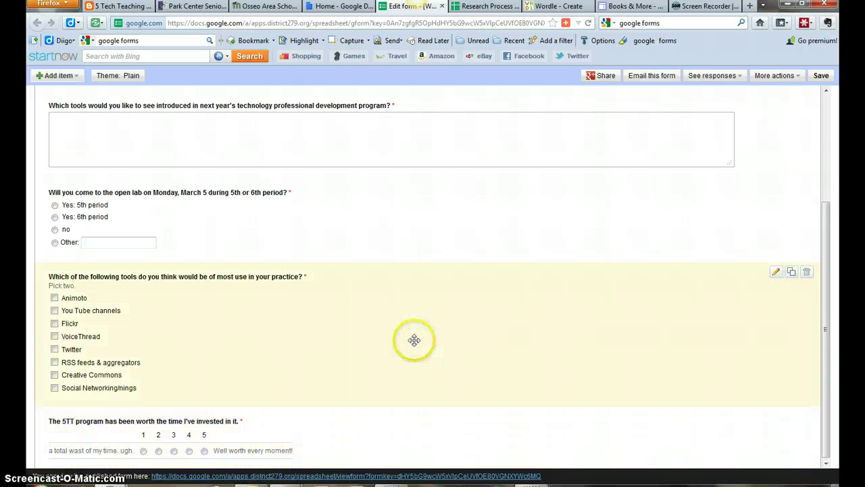
click(70, 75)
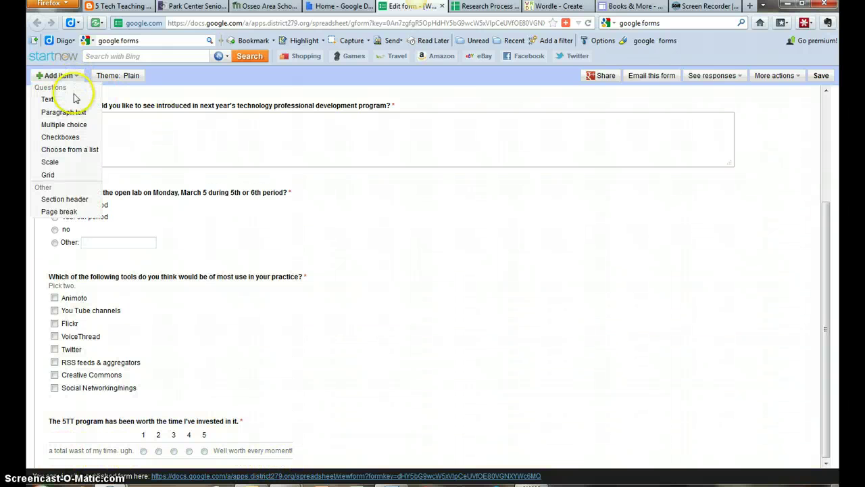
Add a five-column grid question titled 'Which day(s) & periods are you most free to work'.
click(68, 175)
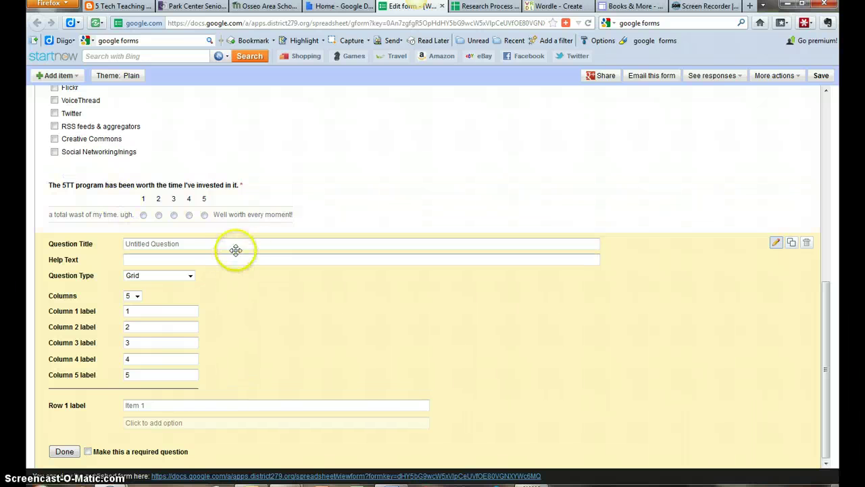
click(161, 246)
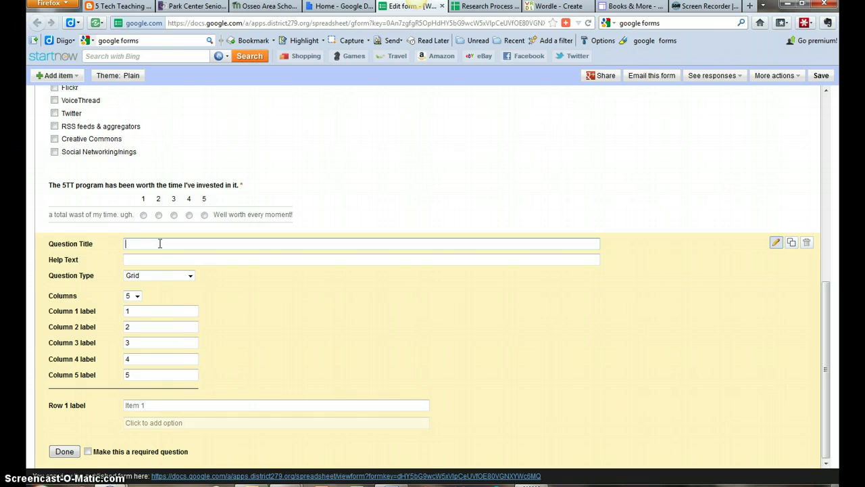
text(W)
text(hich day(s) & periods are you most free to work on 5TTT?)
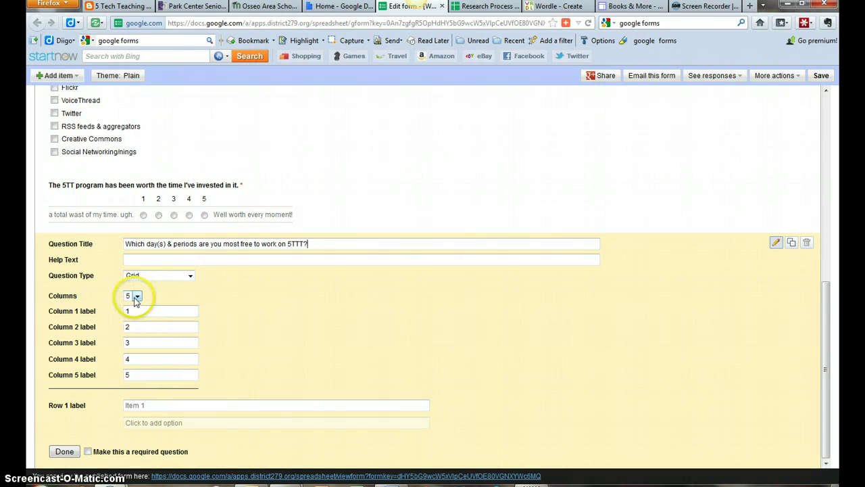
click(135, 299)
click(134, 296)
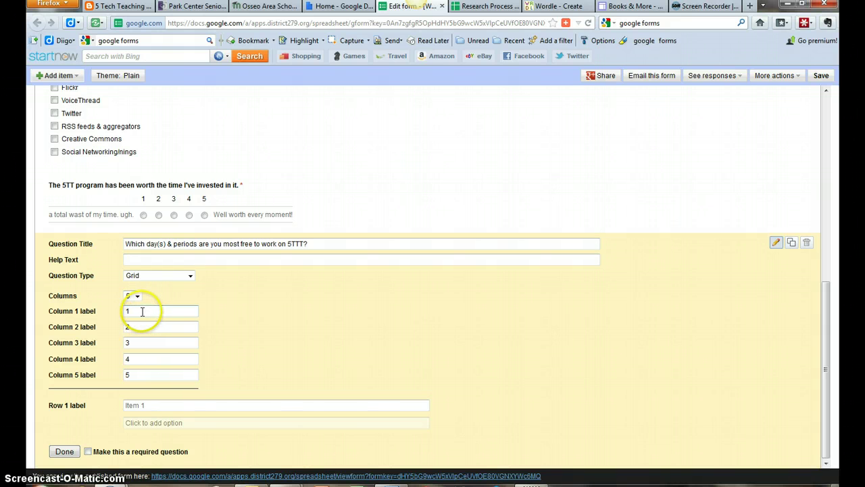
Rename the grid columns Monday, Tuesday, Wednesday, Thursday and Friday.
click(143, 311)
drag(142, 311, 111, 311)
text(M)
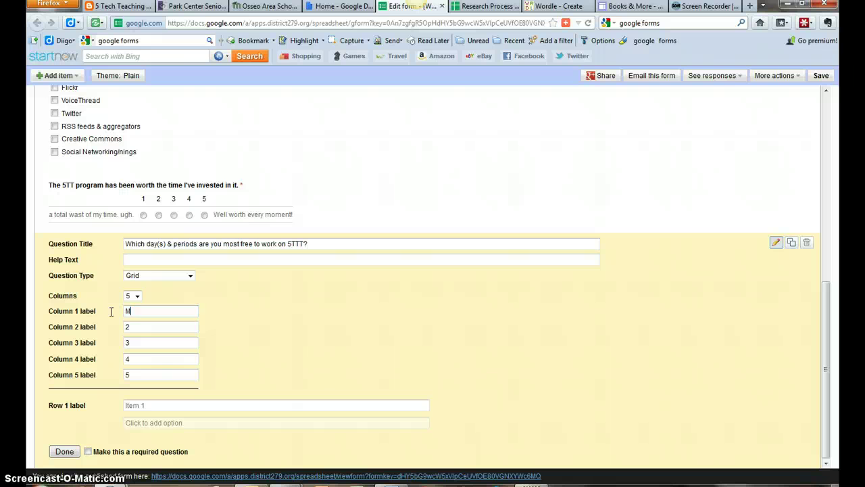
text(ondayTuesday)
drag(176, 311, 149, 311)
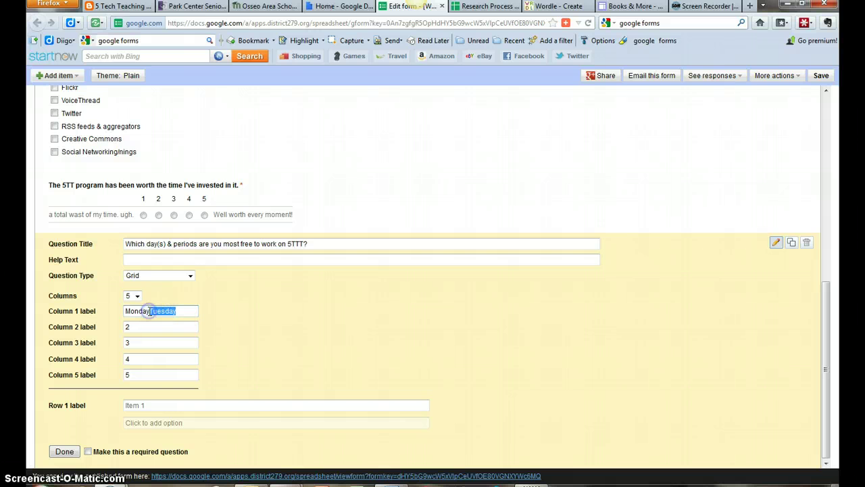
key(ctrl+x)
click(153, 326)
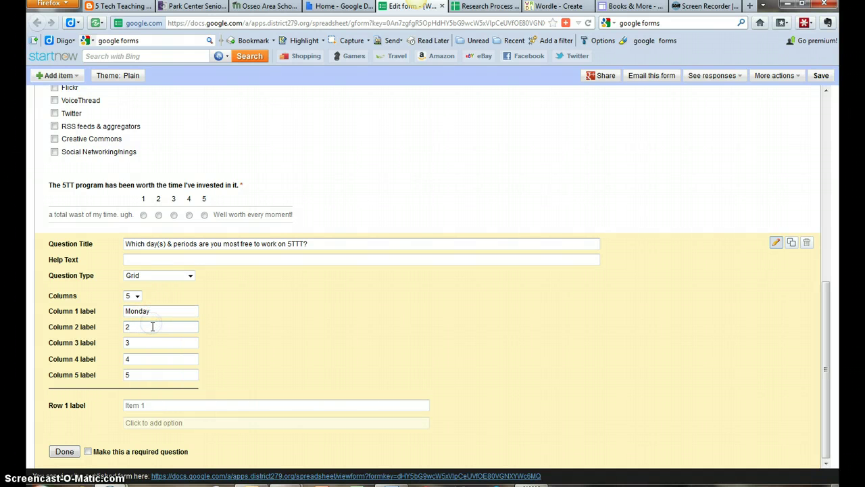
key(ctrl+v)
drag(162, 343, 113, 343)
text(Wednesday)
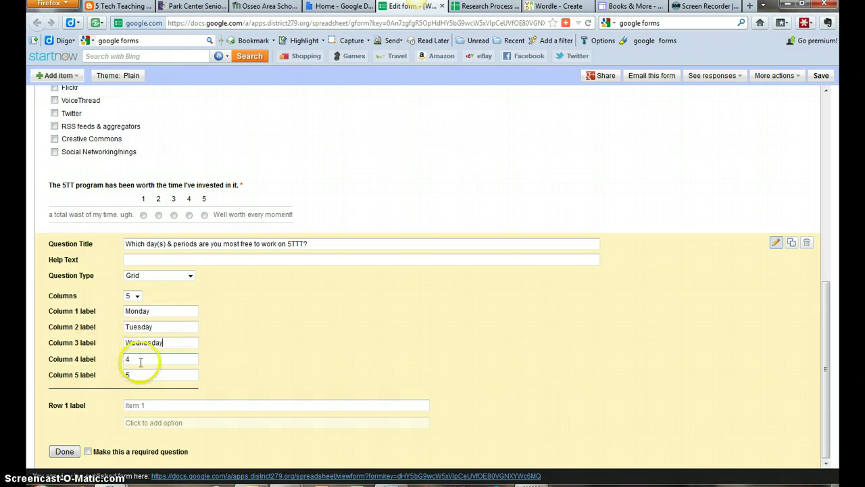
drag(139, 359, 81, 371)
text(Thursday)
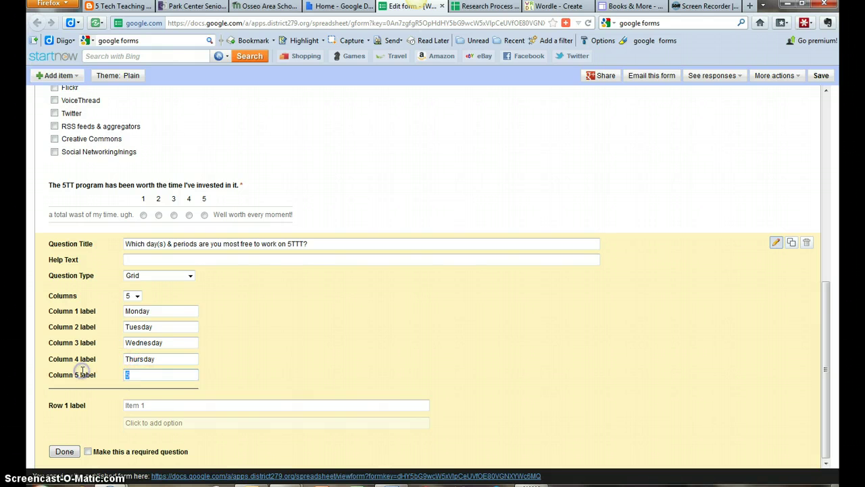
text(Friday)
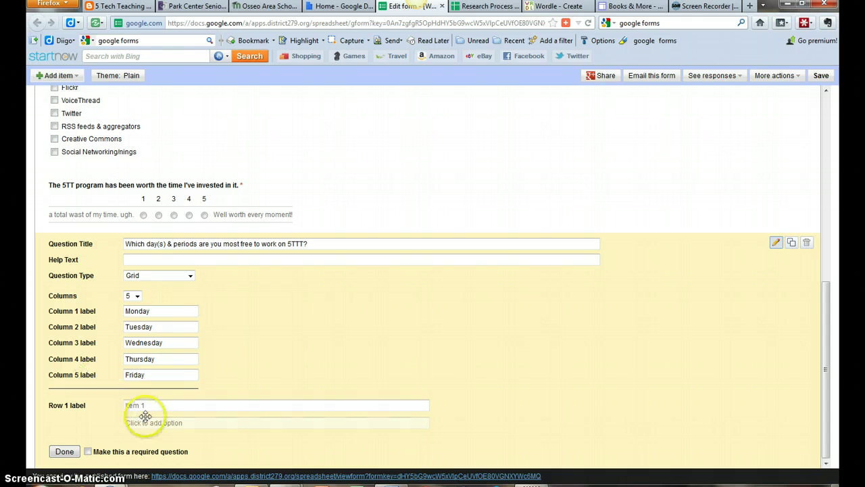
Set the grid rows to Period 1 through Period 6.
click(140, 407)
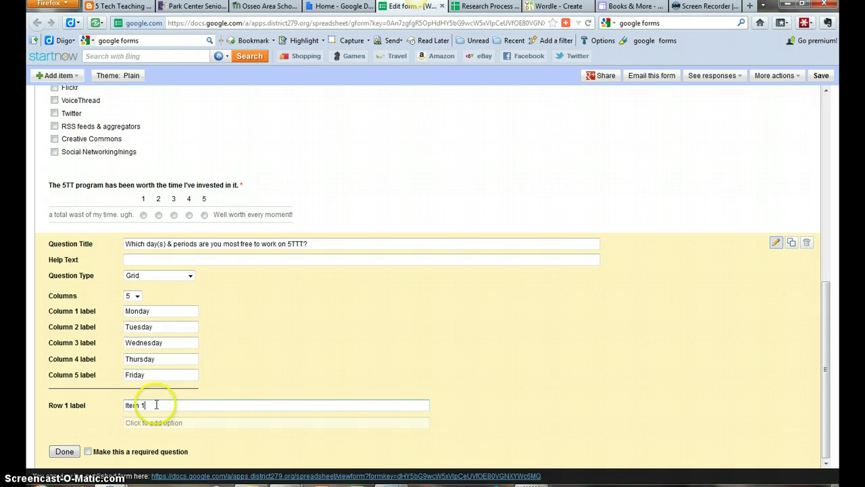
drag(139, 406, 113, 405)
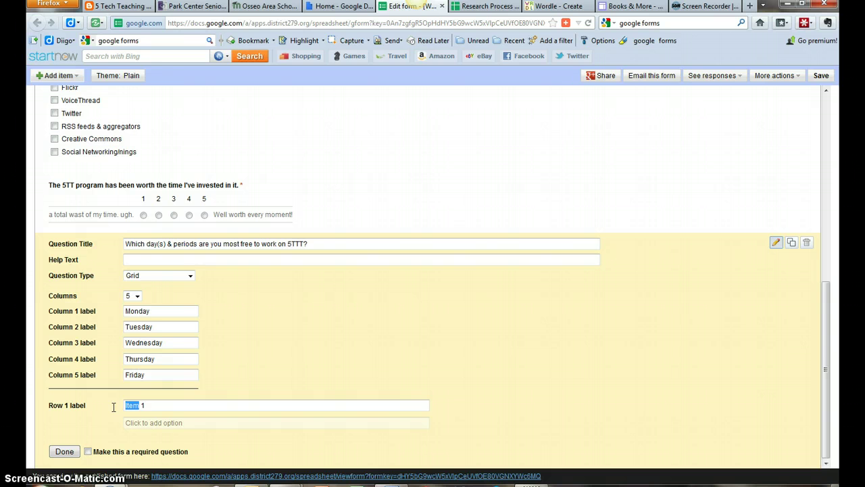
text(Period)
click(191, 422)
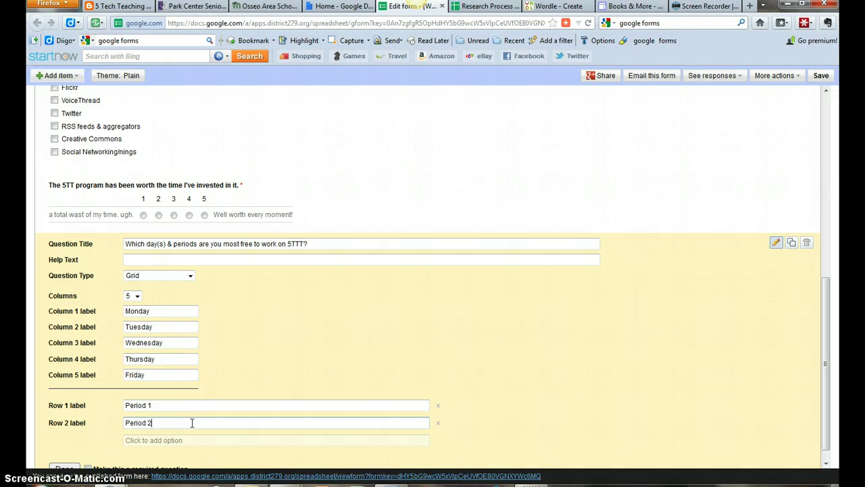
text(Period 2)
key(Return)
text(Period )
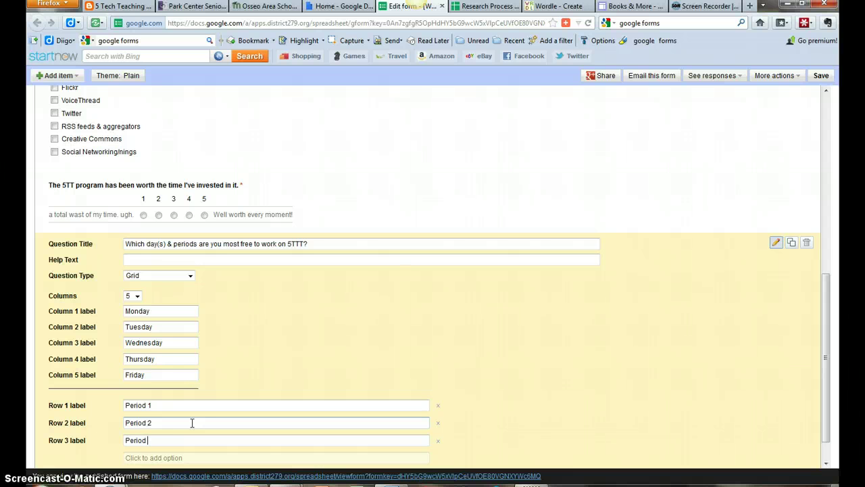
text(3)
key(Return)
text(Period)
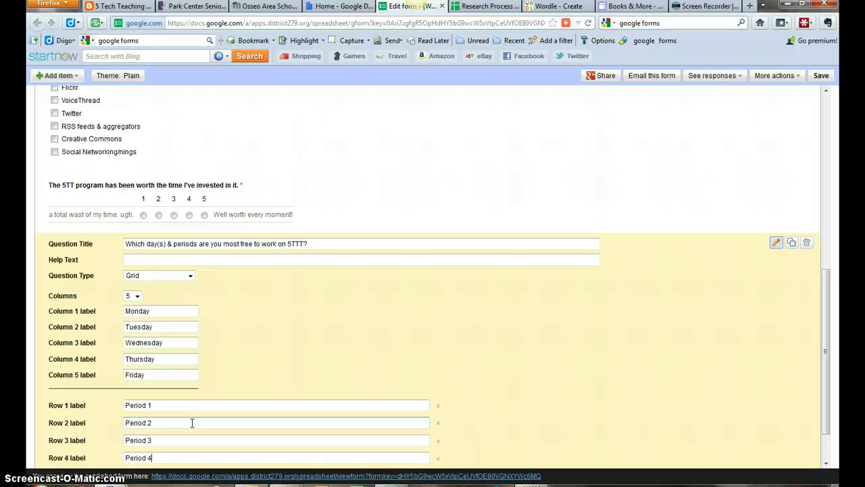
text( 4)
key(Return)
text(Period)
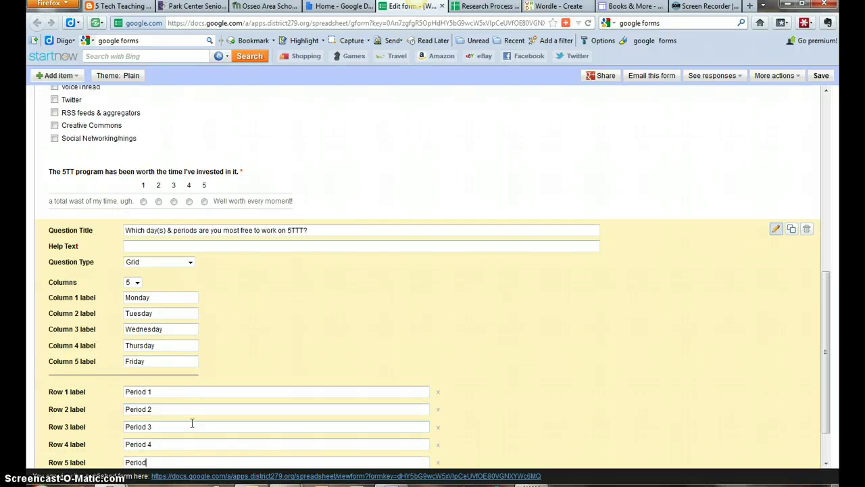
text( 5)
key(Return)
text(Period 6)
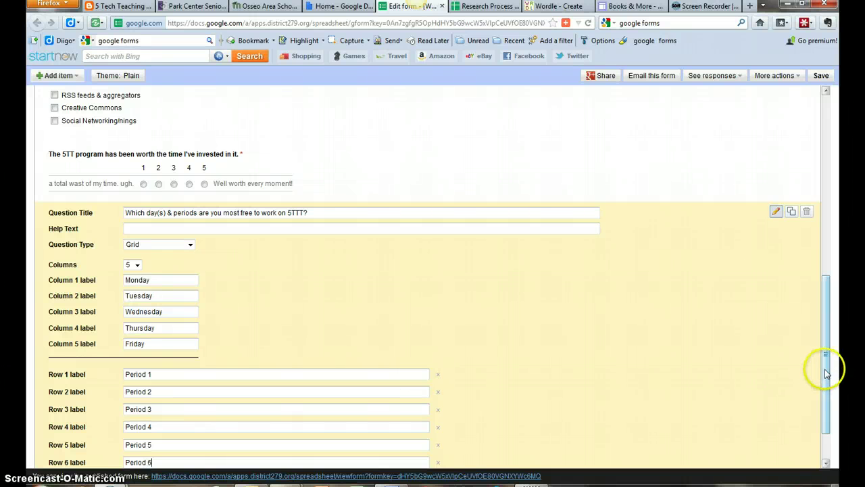
Make the grid question required and finish editing it.
drag(820, 367, 827, 415)
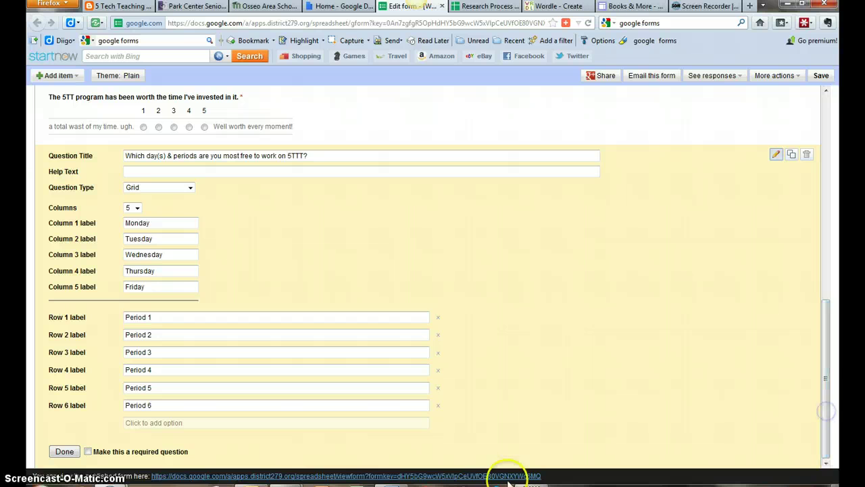
click(88, 451)
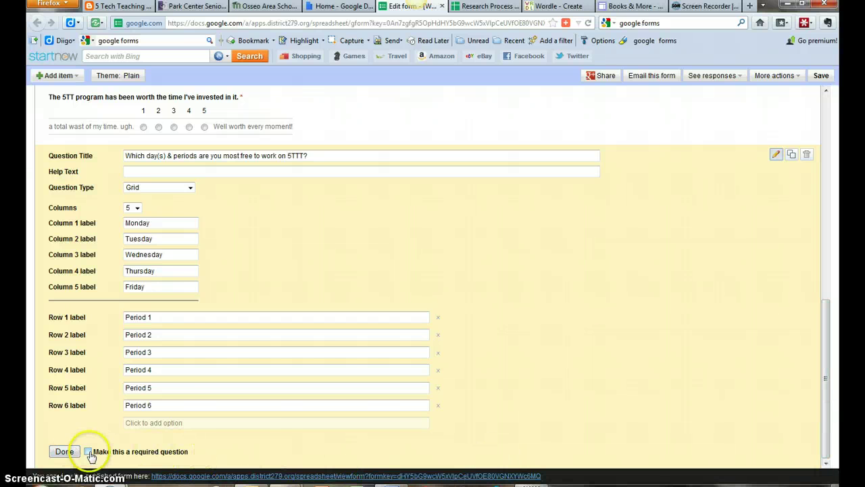
click(65, 452)
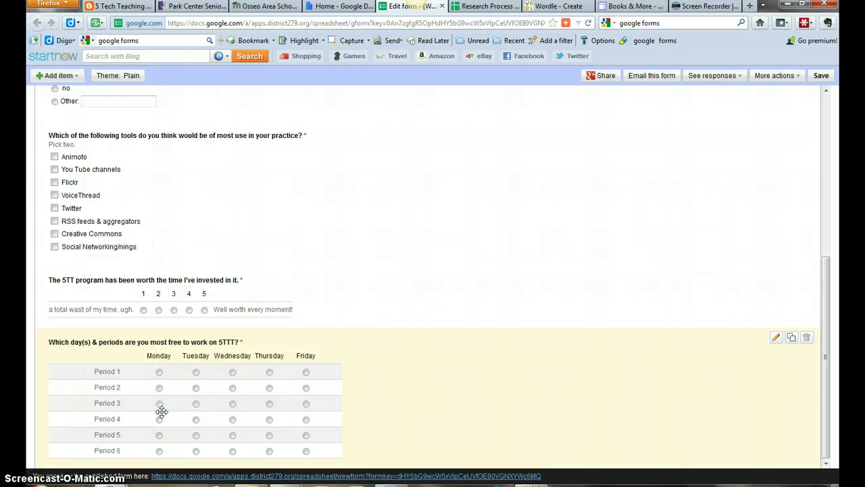
Email the Web 2.0 Tools form, included in the message, to two colleagues picked from autocomplete.
click(827, 392)
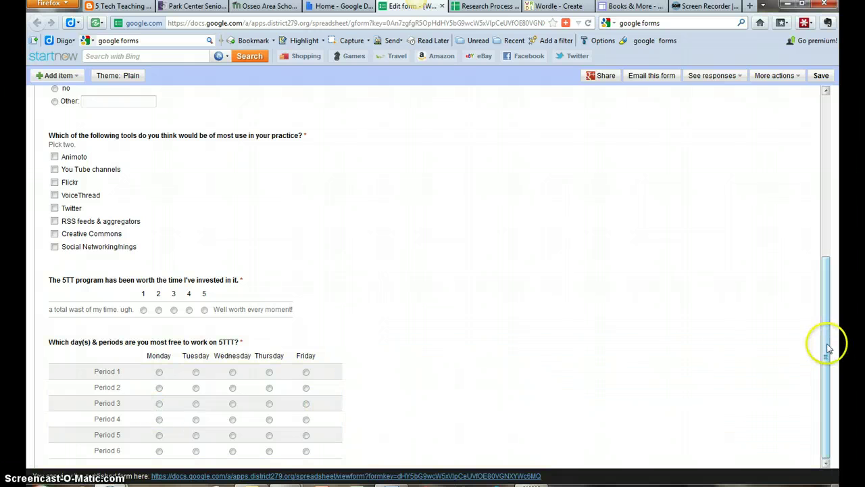
drag(828, 348, 826, 236)
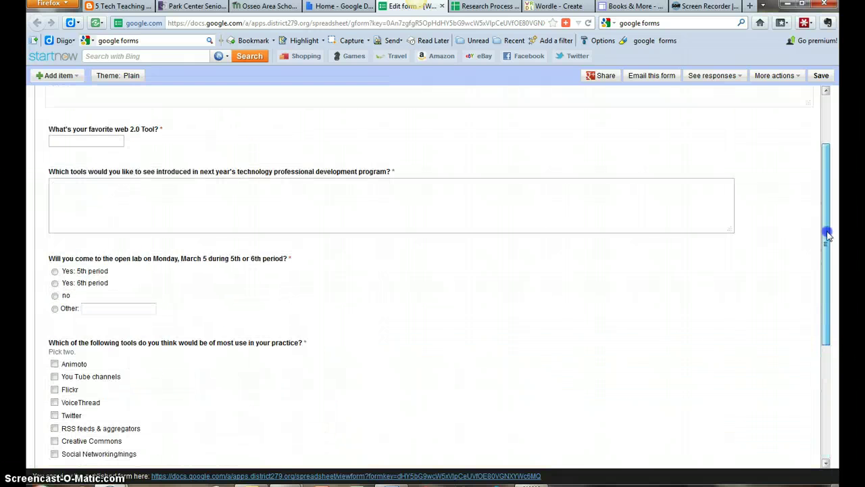
click(659, 78)
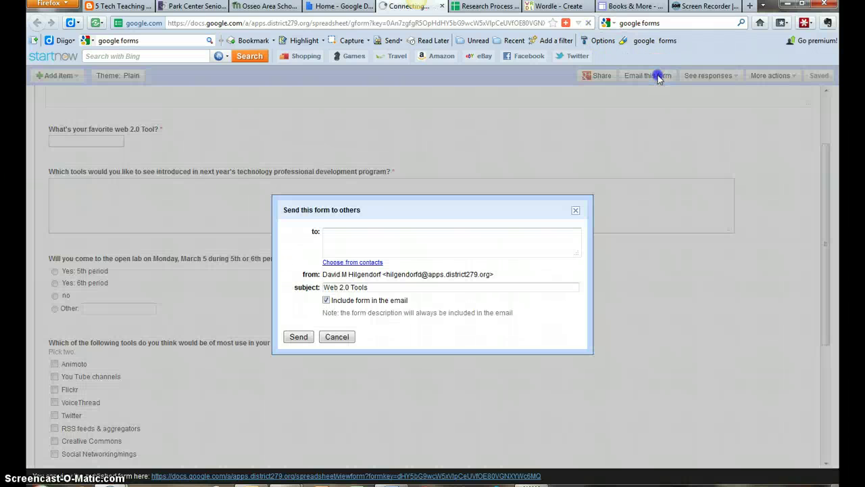
click(459, 240)
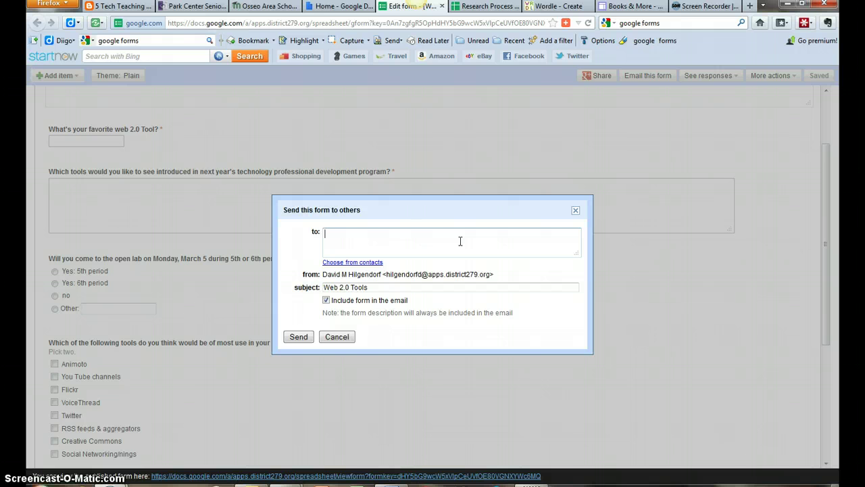
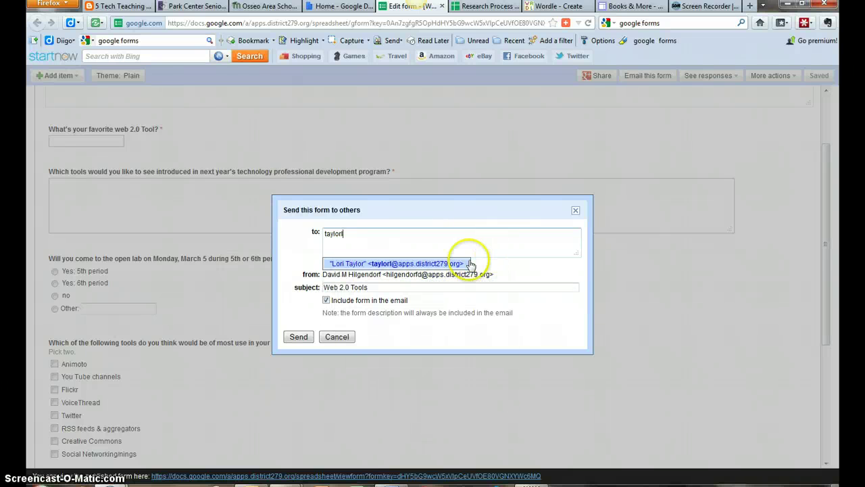
click(436, 264)
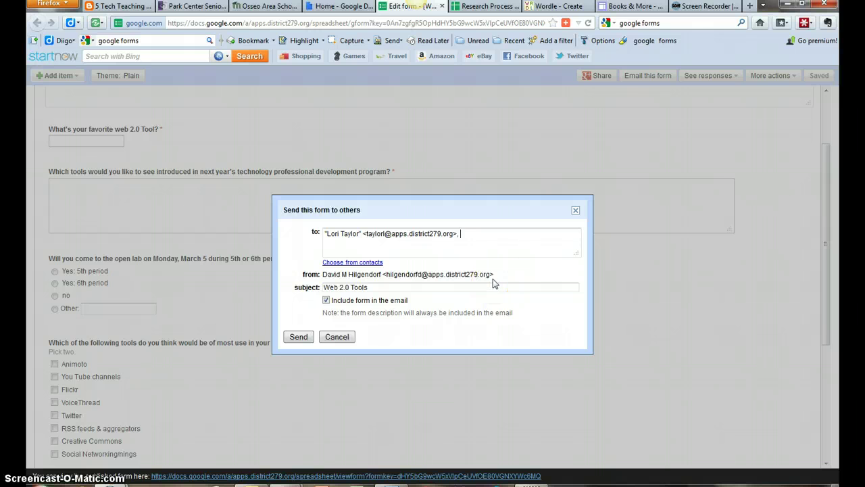
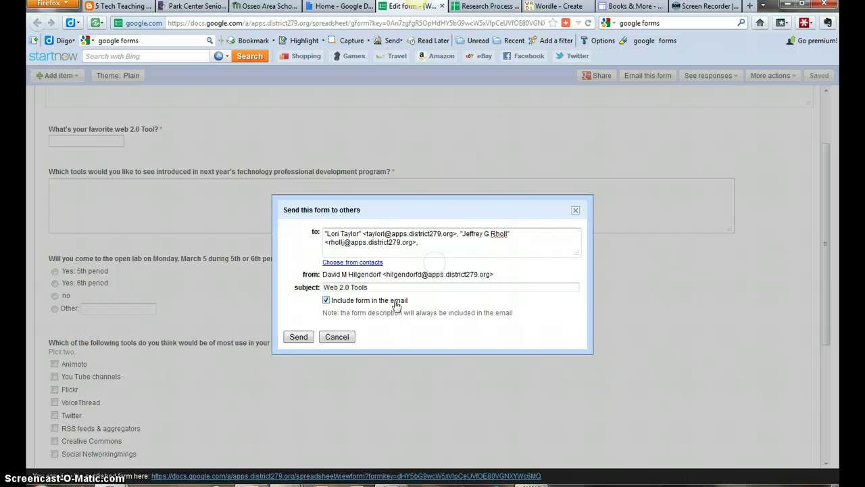
click(298, 338)
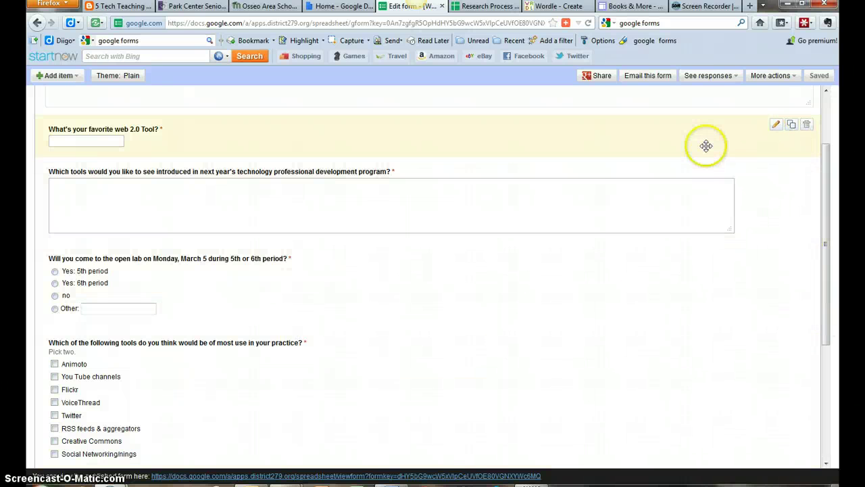
Check the responses and More actions menus, then open the live form via the 'form here' link.
click(736, 78)
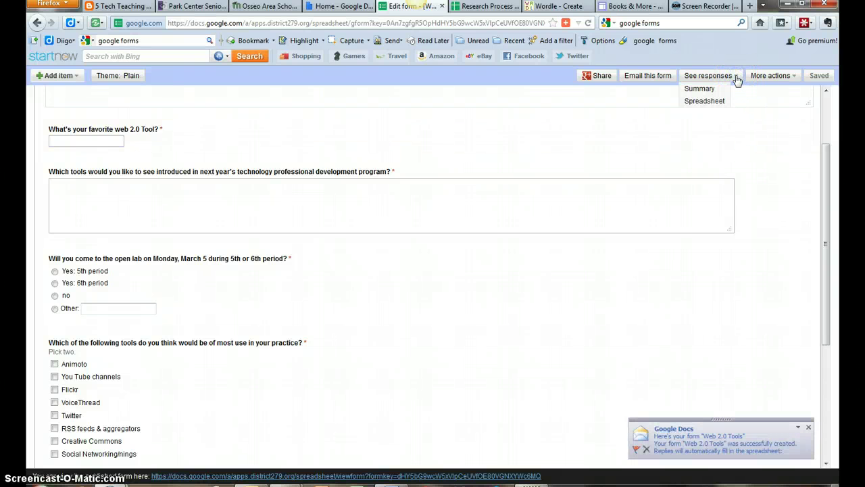
click(712, 91)
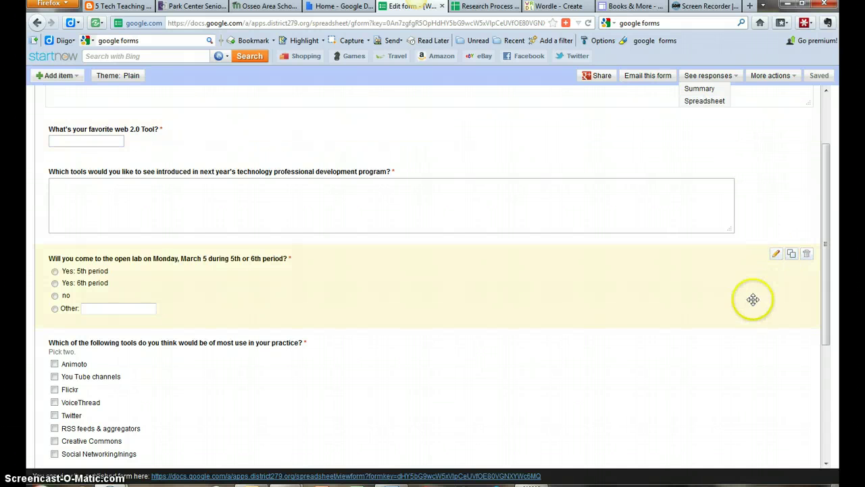
drag(825, 162, 824, 112)
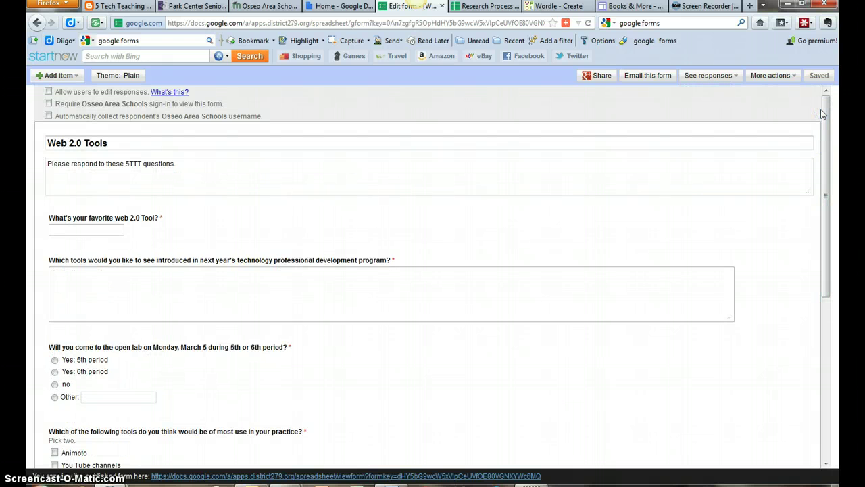
click(787, 77)
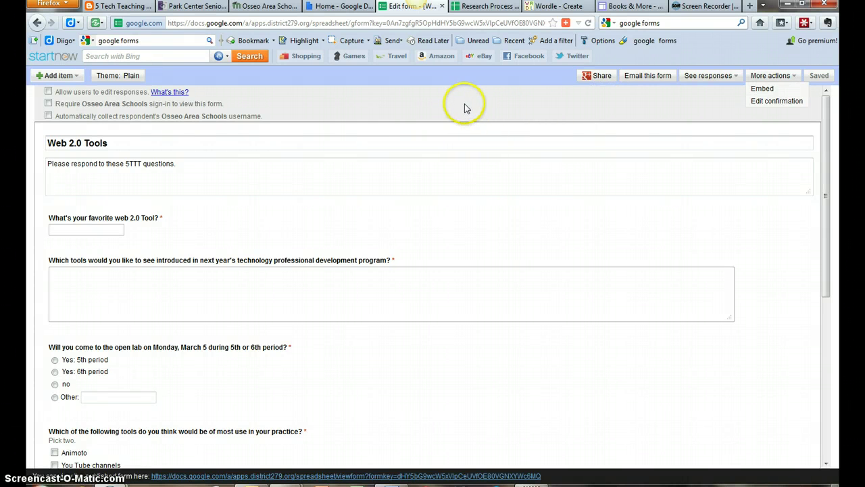
click(322, 414)
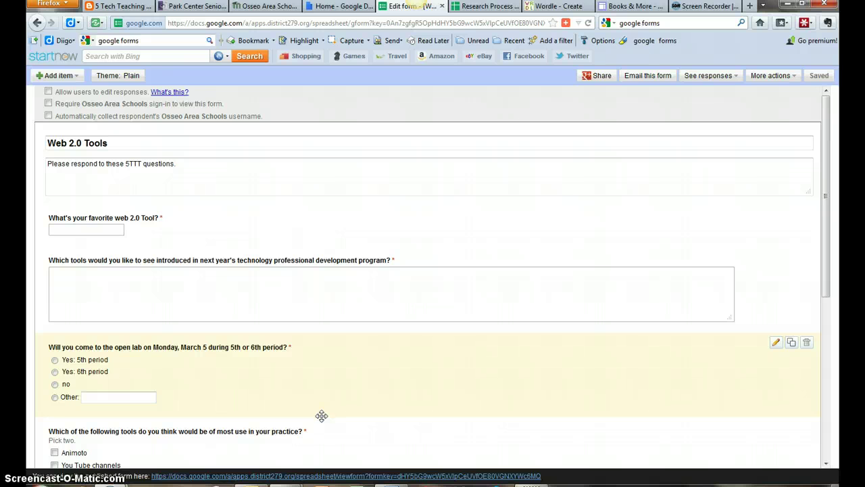
click(307, 476)
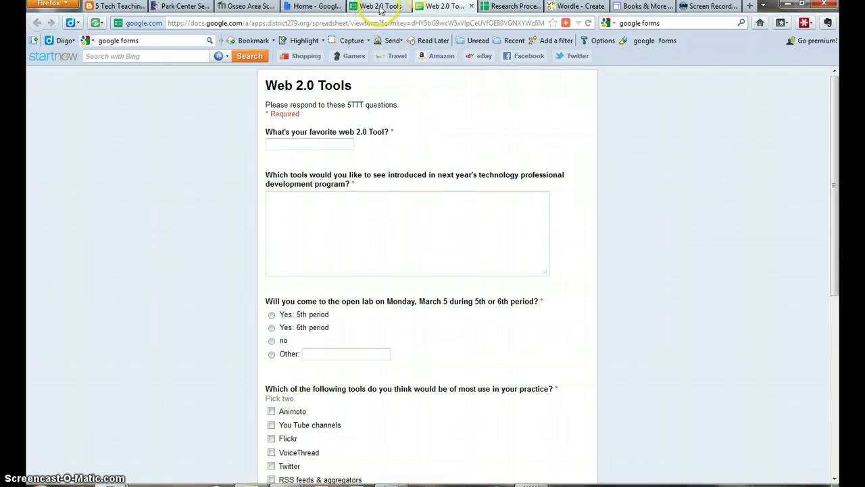
Go back to the Google Docs Home tab and reload it to show the new spreadsheet.
click(311, 6)
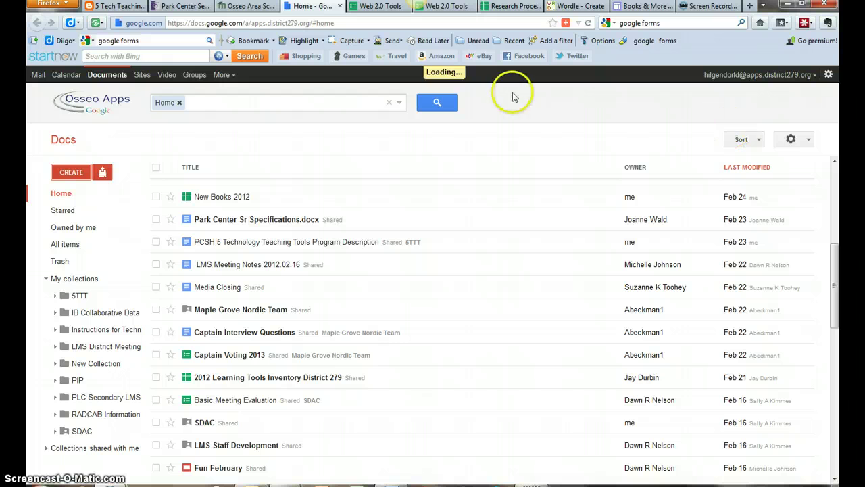
click(588, 23)
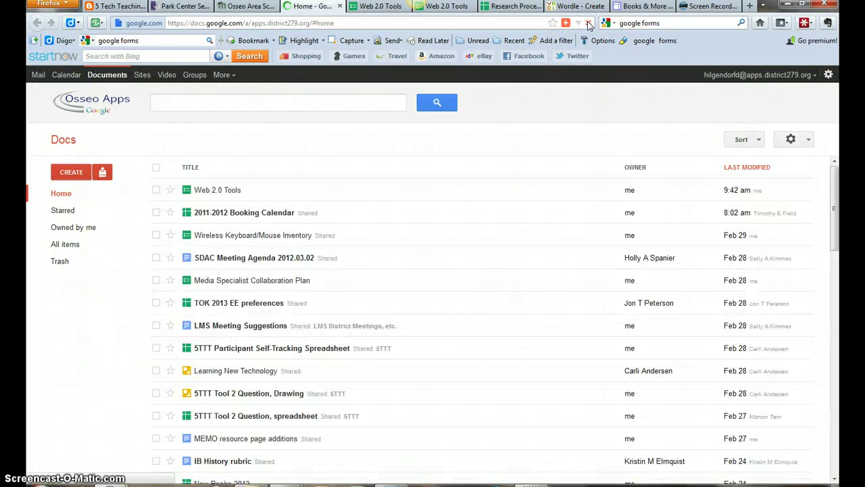
Open the Web 2.0 Tools responses spreadsheet and use Form > Go to live form.
click(204, 192)
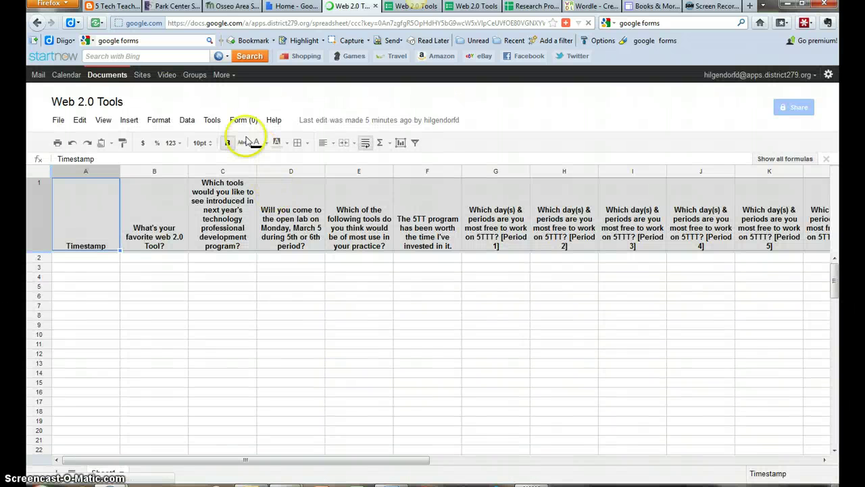
click(240, 120)
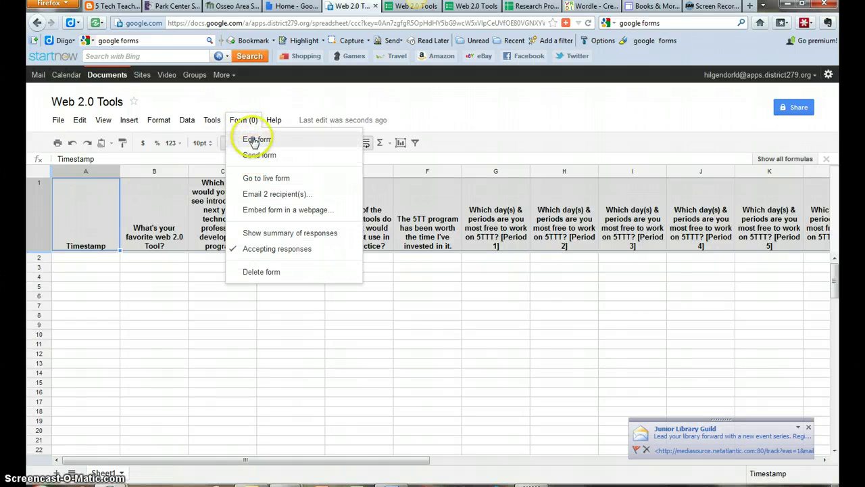
click(256, 179)
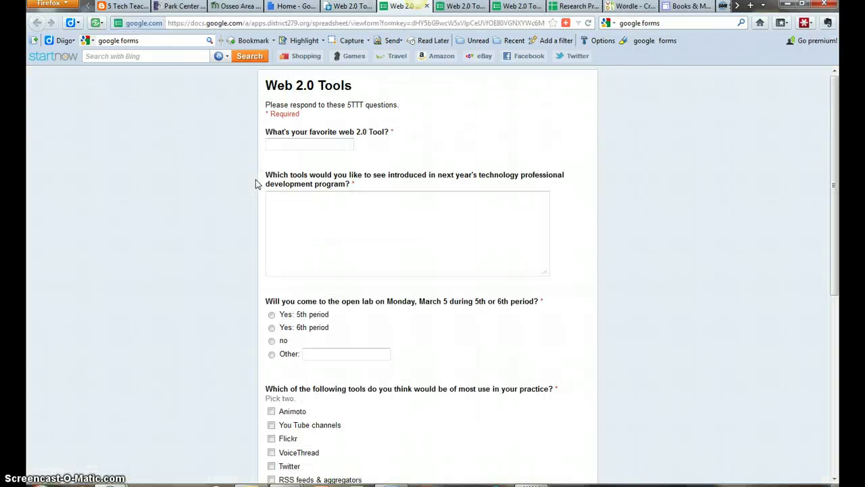
click(301, 144)
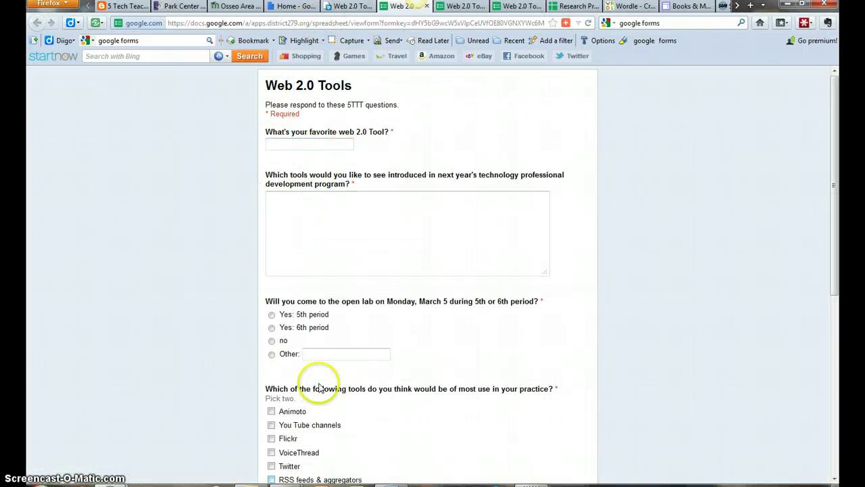
Move between the Docs list, the spreadsheet's Form menu and the live form tab.
click(295, 6)
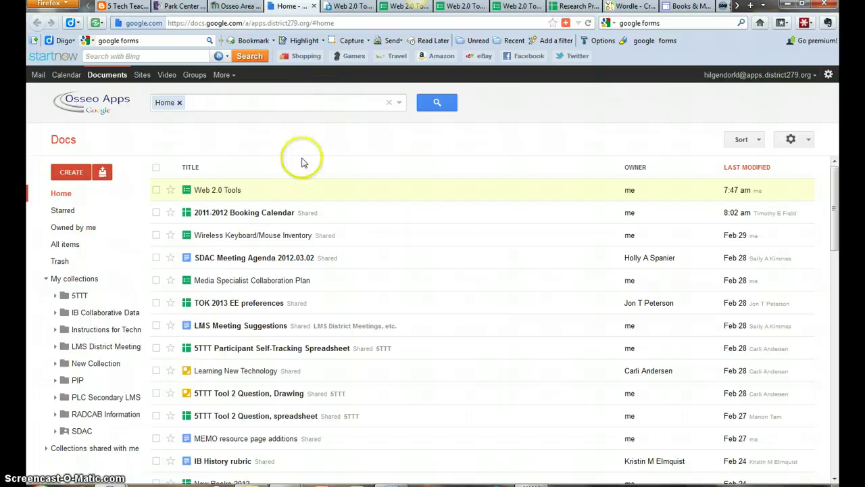
click(350, 6)
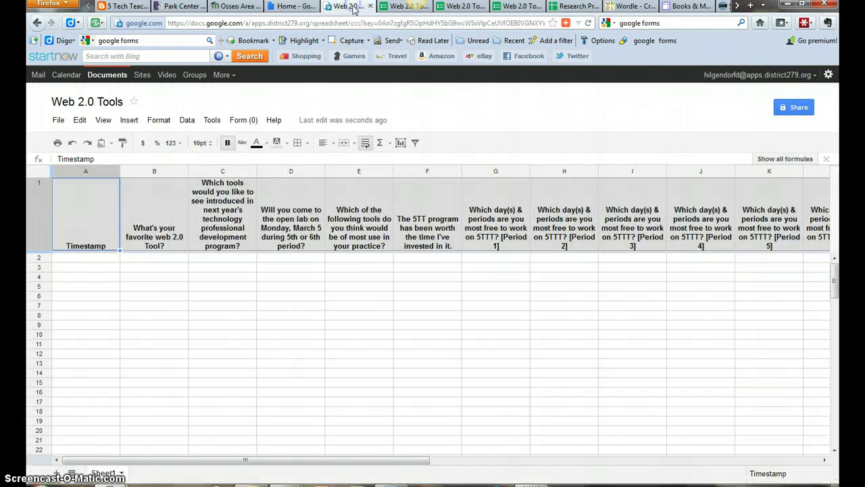
click(243, 120)
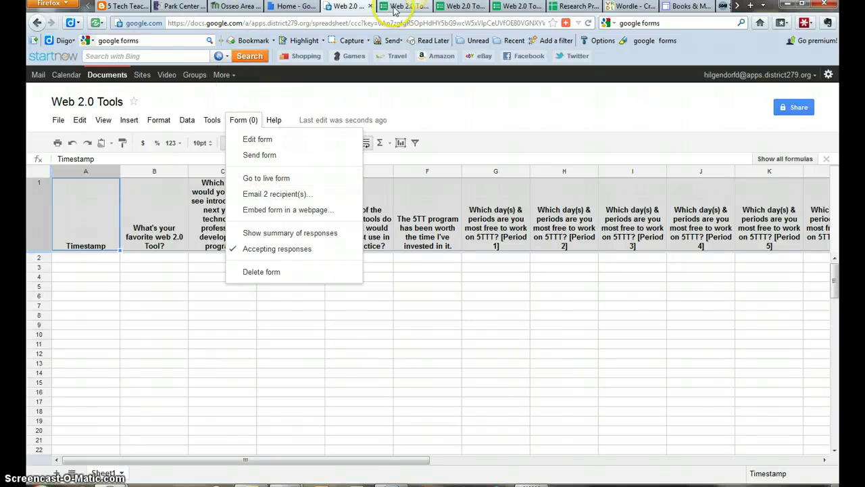
click(465, 7)
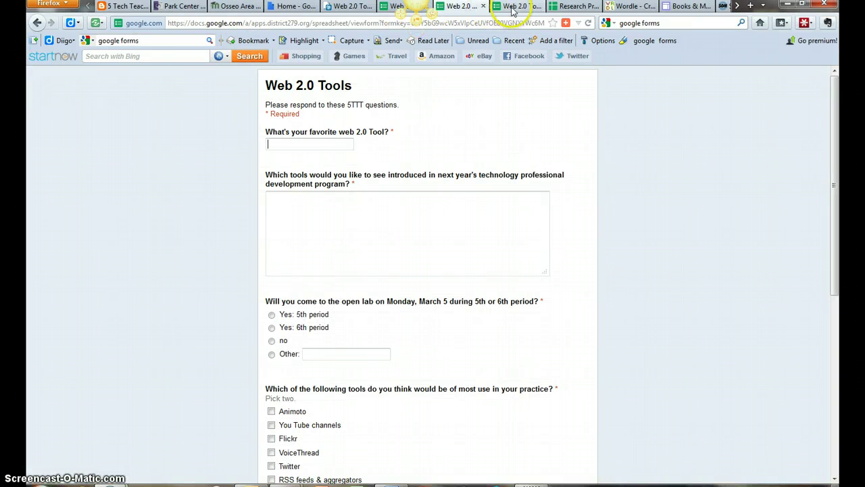
In the Research Process Pre-Test sheet, select the column U answers from row 18 up to row 2.
click(576, 7)
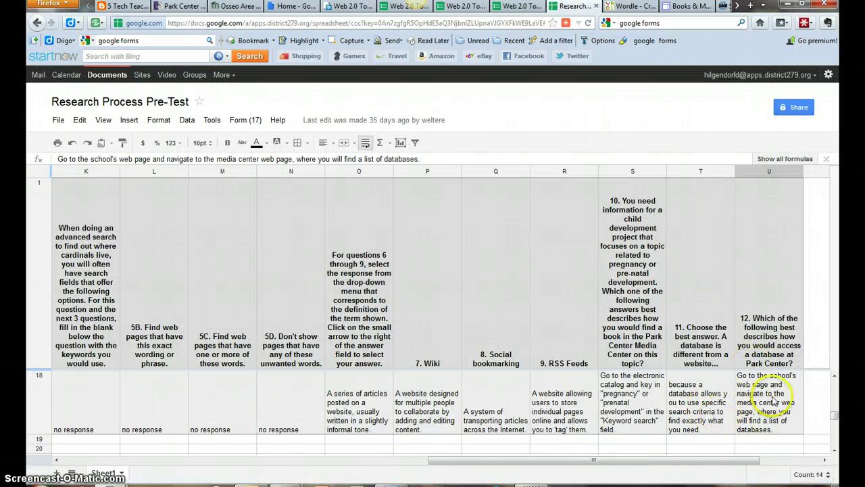
click(835, 450)
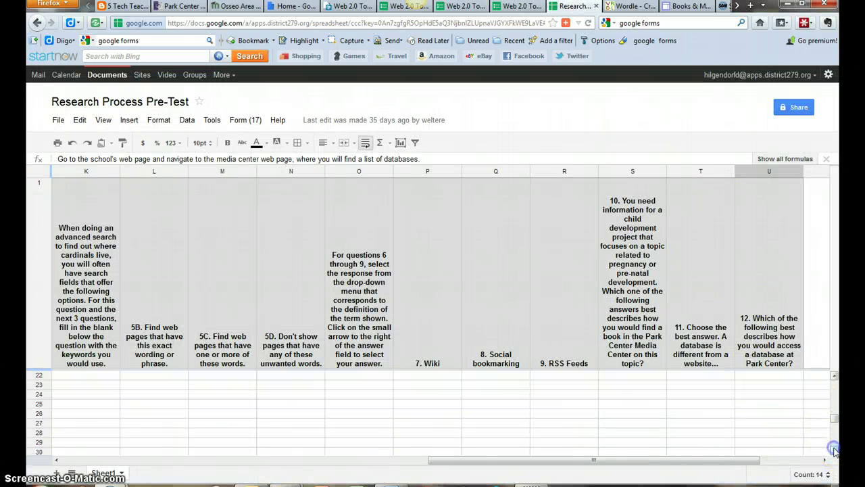
drag(834, 419, 834, 379)
drag(770, 446, 781, 395)
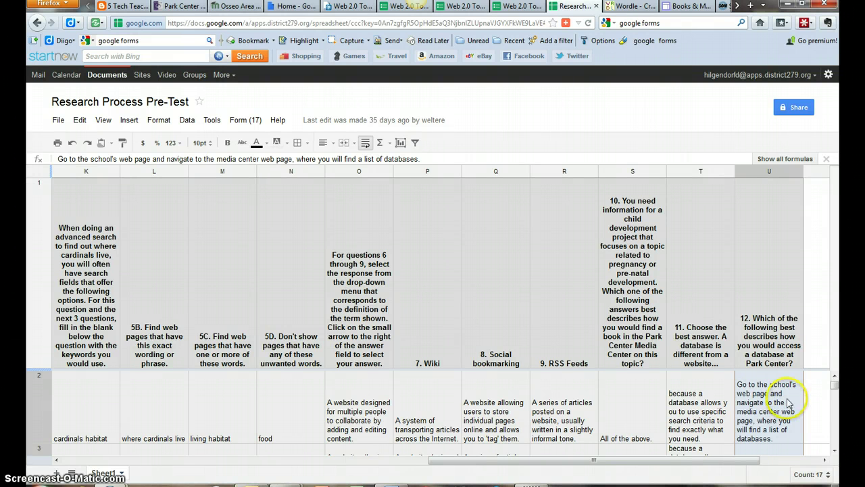
click(640, 12)
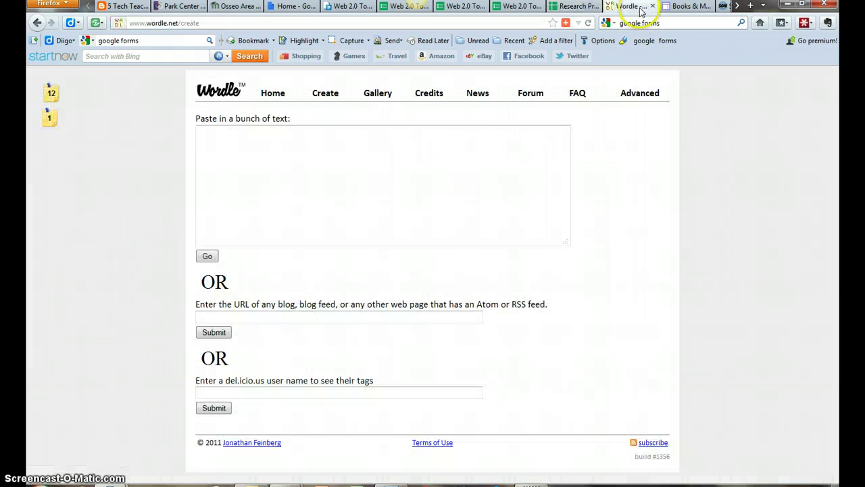
Paste the copied survey answers into Wordle and generate the word cloud.
click(386, 212)
key(ctrl+v)
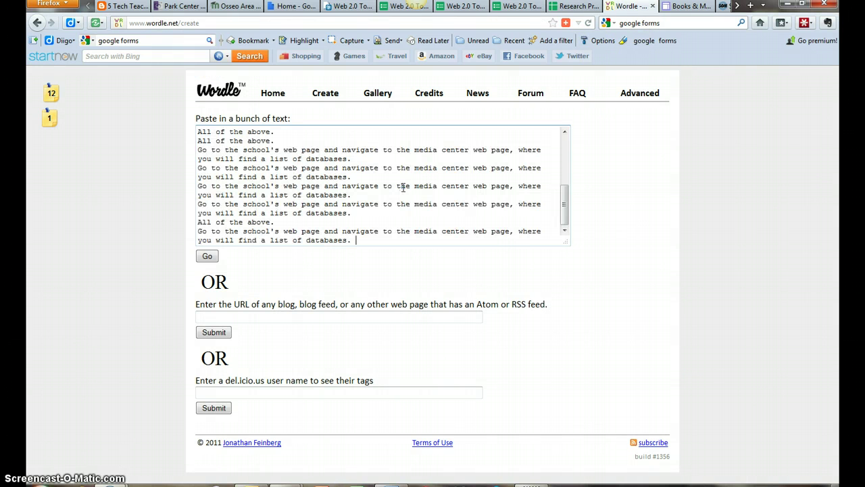
click(207, 256)
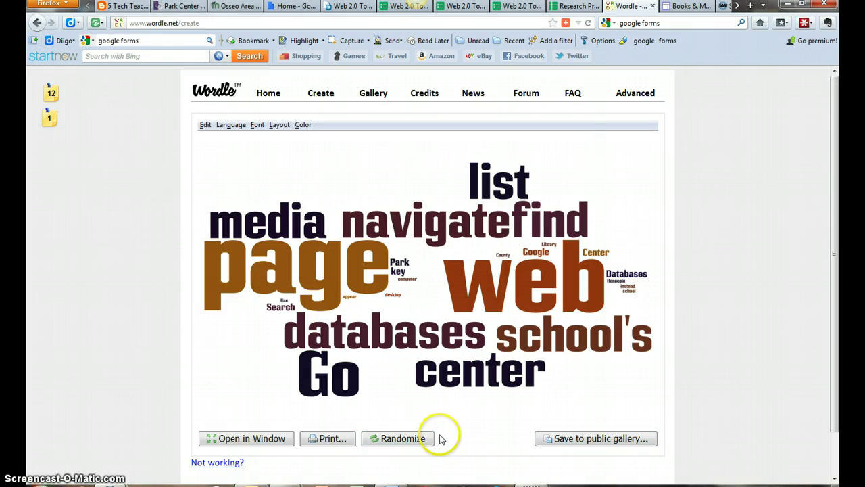
Randomize the word cloud several times to a black-background layout with 'web' and 'page' largest.
click(417, 442)
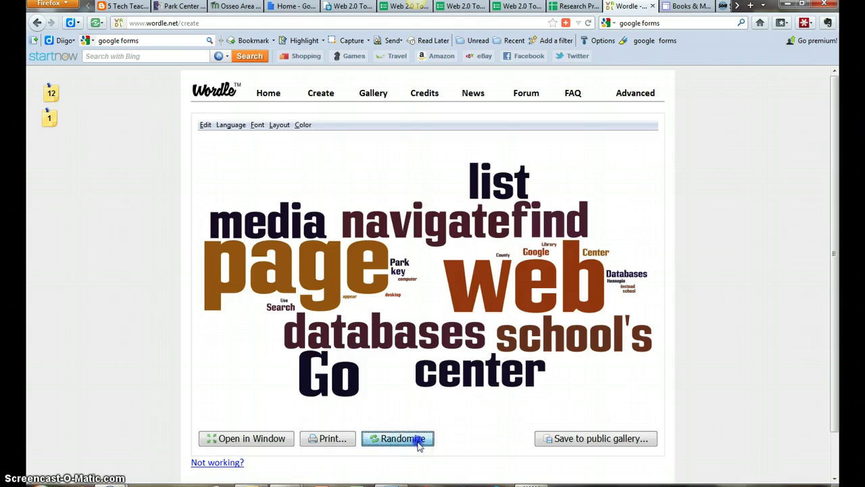
click(410, 439)
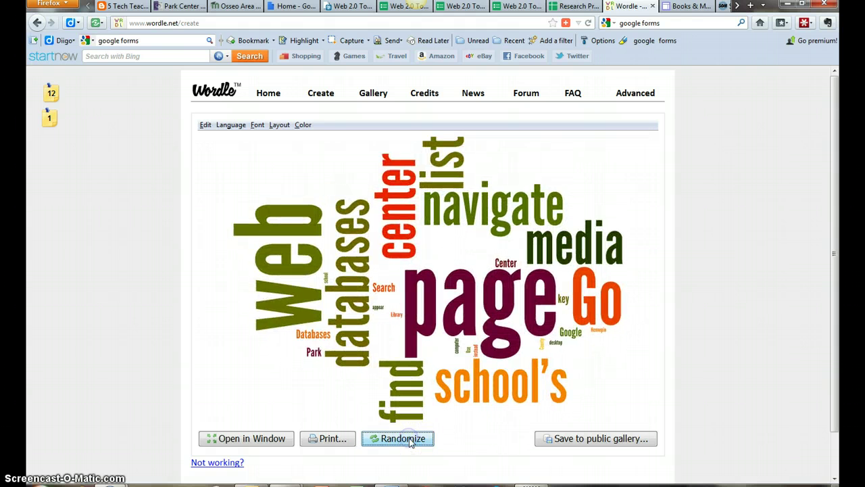
click(409, 440)
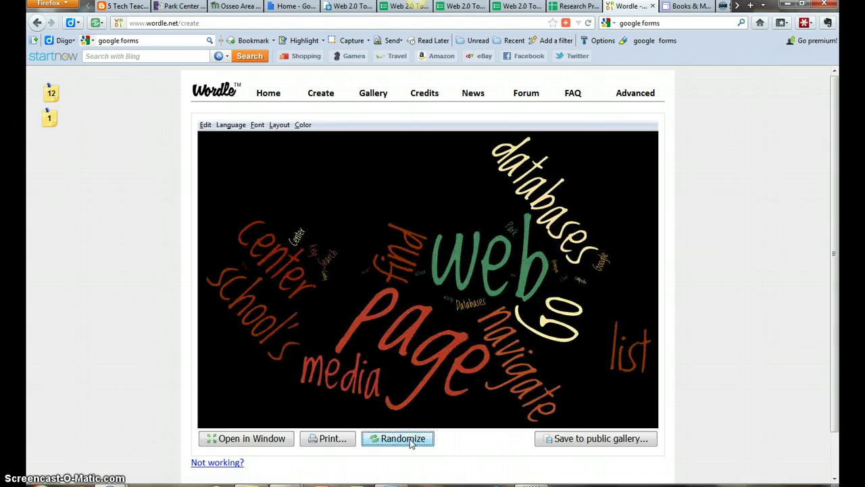
click(410, 441)
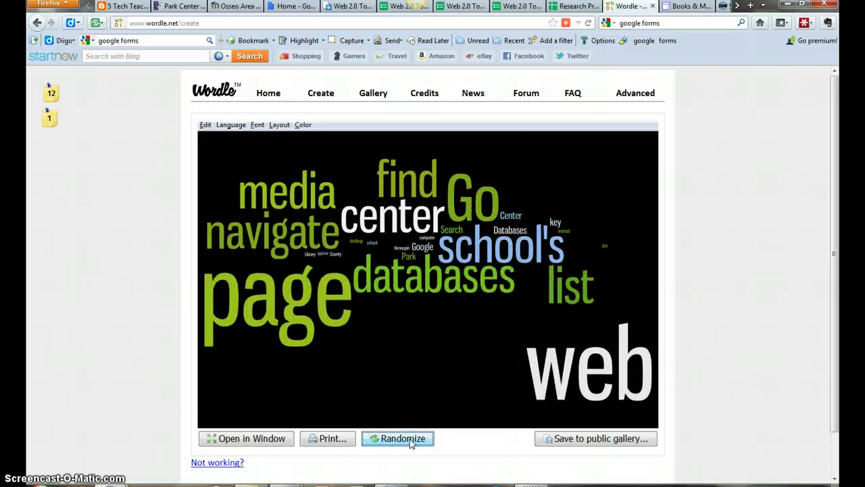